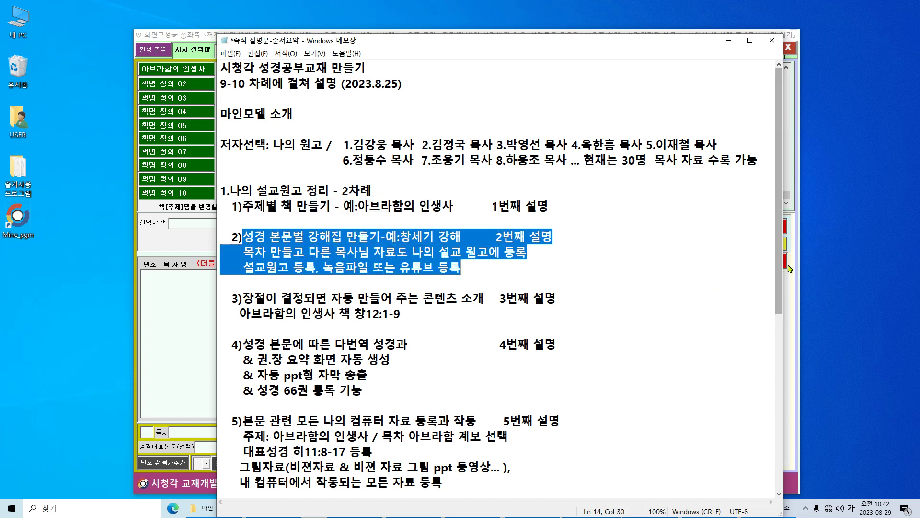
Step: Review item 3 of the notes outline, on content created automatically once chapter and verse are decided
{"action": "left_click_drag", "start_coordinate": [780, 272], "coordinate": [772, 342]}
{"action": "left_click", "coordinate": [552, 142]}
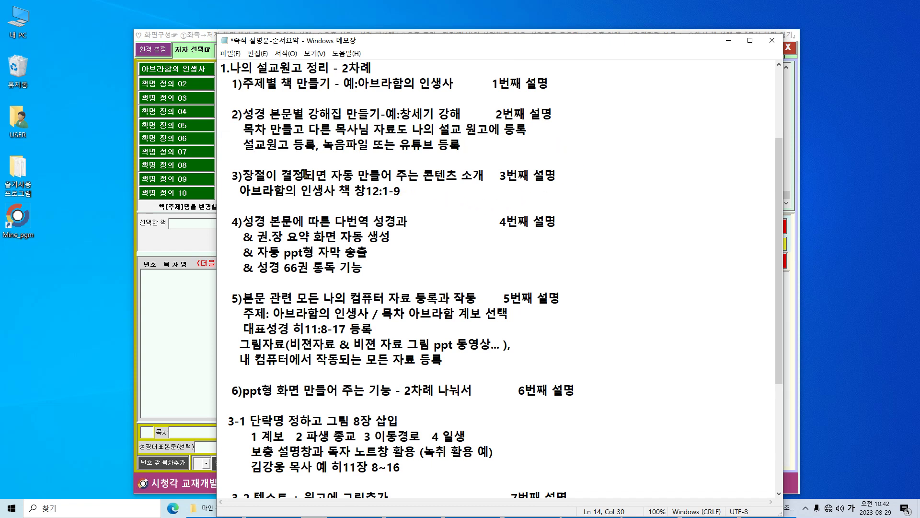
{"action": "left_click_drag", "start_coordinate": [246, 175], "coordinate": [331, 179]}
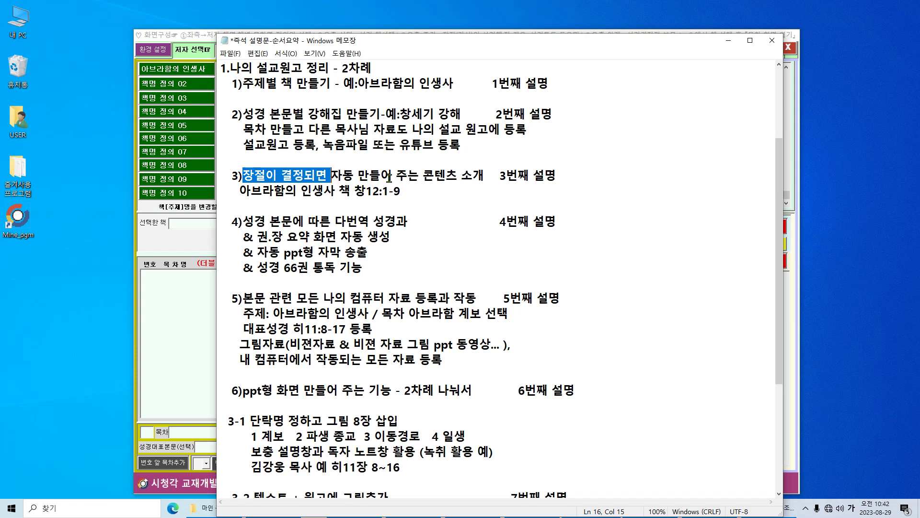
{"action": "left_click_drag", "start_coordinate": [423, 175], "coordinate": [475, 176]}
{"action": "left_click_drag", "start_coordinate": [562, 176], "coordinate": [236, 176]}
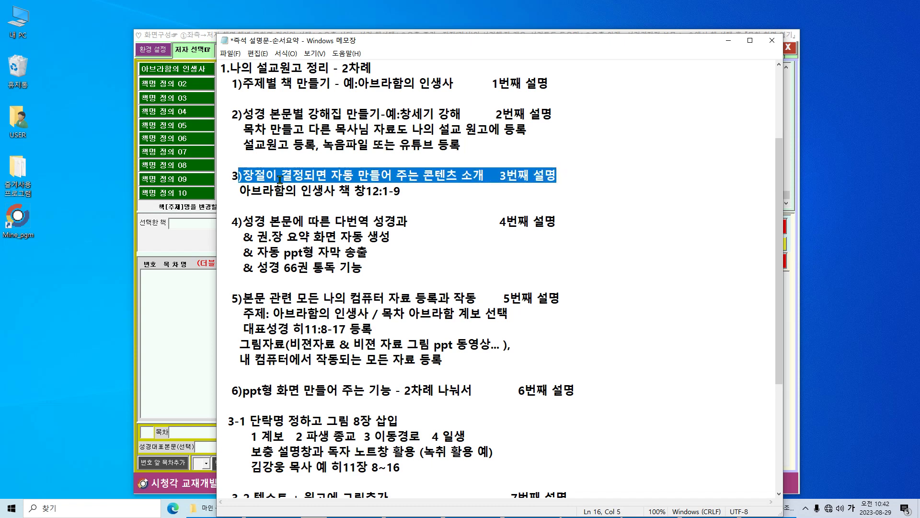
{"action": "key", "text": "shift+Left"}
{"action": "left_click", "coordinate": [465, 246]}
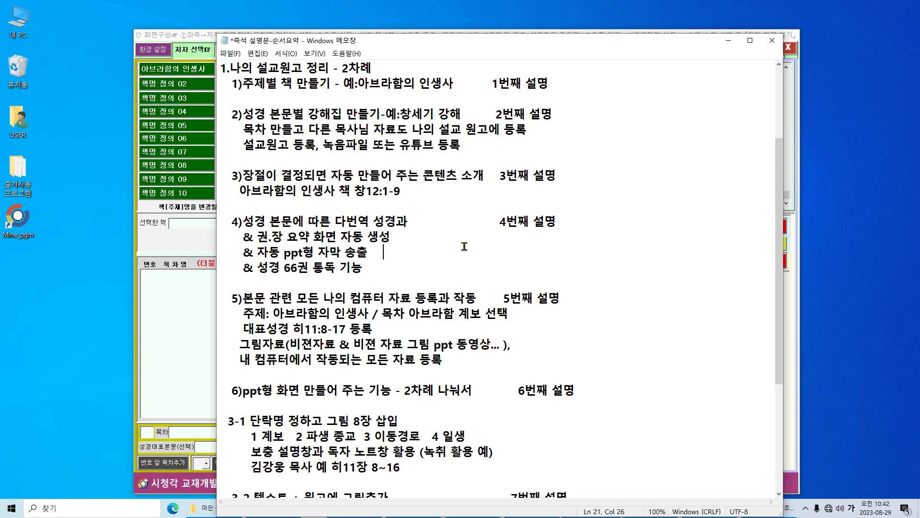
Step: Review item 4 of the outline, covering multi-translation Bibles, automatic book and chapter summaries, and 66-book Bible reading
{"action": "left_click_drag", "start_coordinate": [250, 222], "coordinate": [413, 226]}
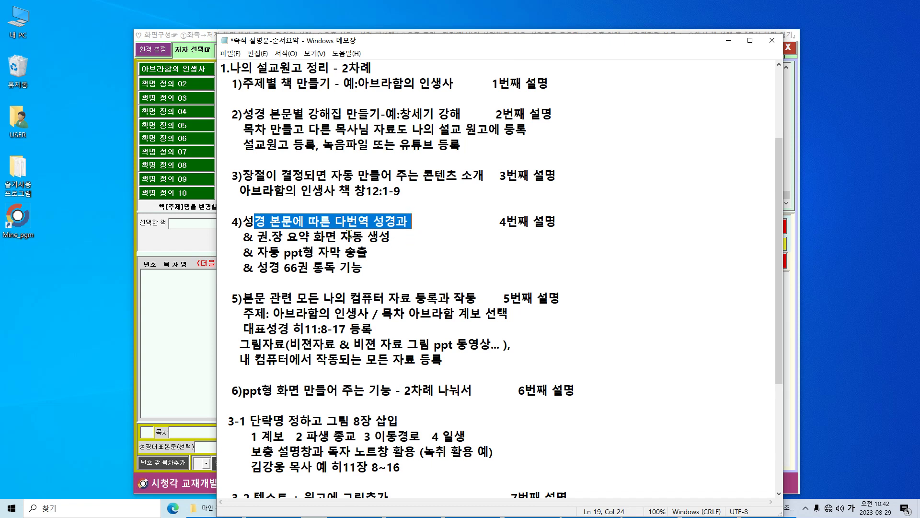
{"action": "left_click_drag", "start_coordinate": [335, 222], "coordinate": [391, 227]}
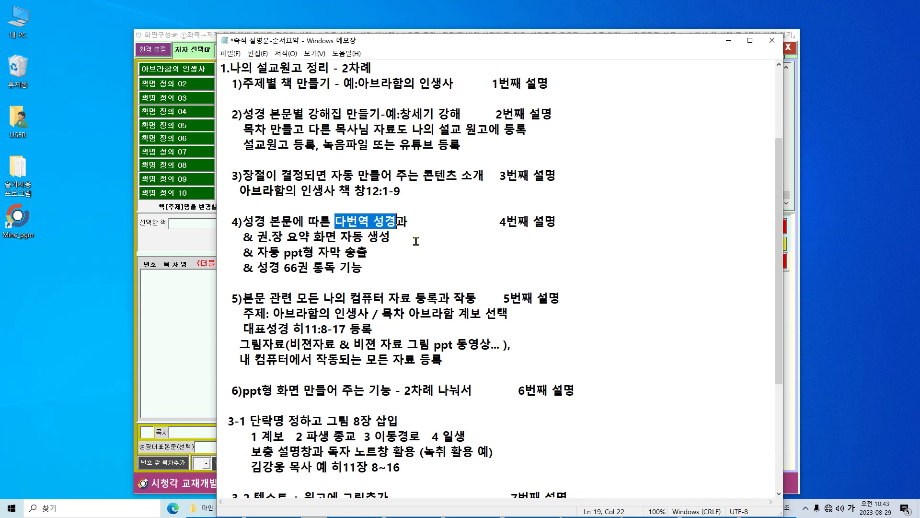
{"action": "left_click_drag", "start_coordinate": [330, 222], "coordinate": [387, 224]}
{"action": "left_click_drag", "start_coordinate": [257, 237], "coordinate": [394, 237]}
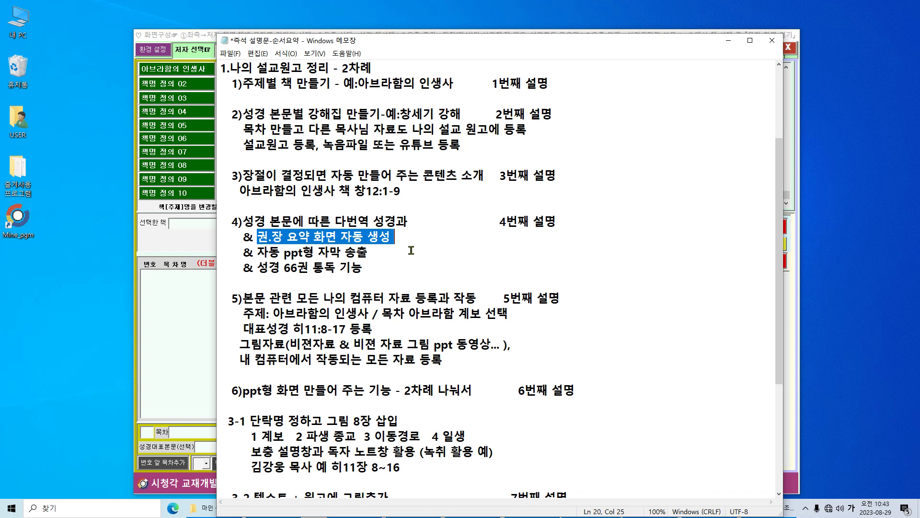
{"action": "left_click_drag", "start_coordinate": [257, 267], "coordinate": [483, 272]}
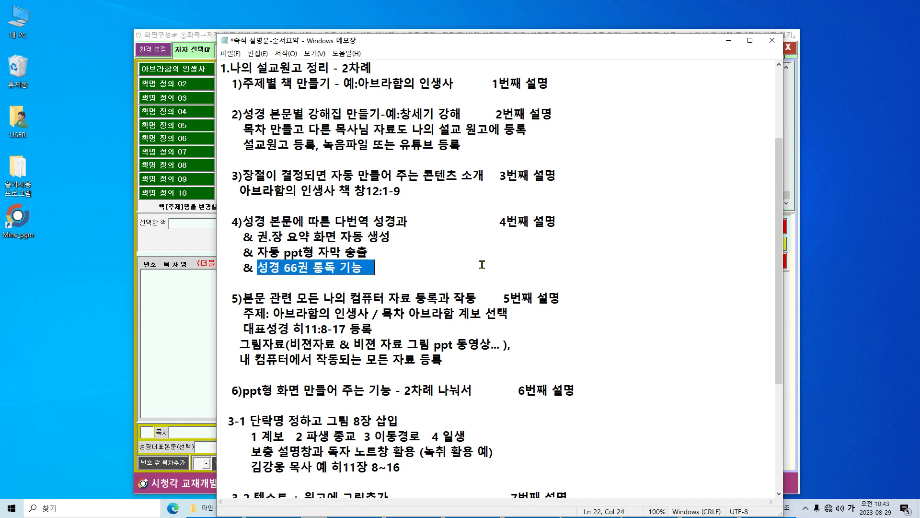
{"action": "left_click", "coordinate": [396, 270]}
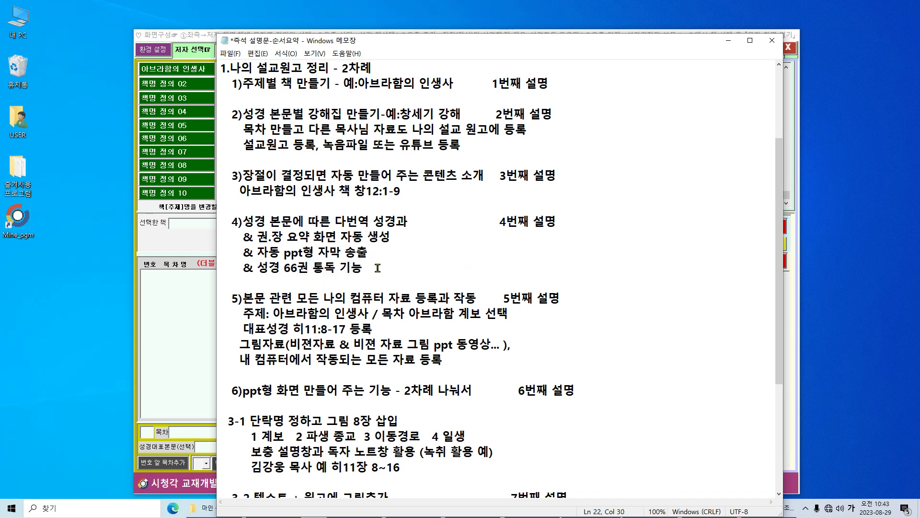
Step: Move the notes window higher on the desktop and highlight all of item 4 for review
{"action": "left_click_drag", "start_coordinate": [459, 42], "coordinate": [461, 17]}
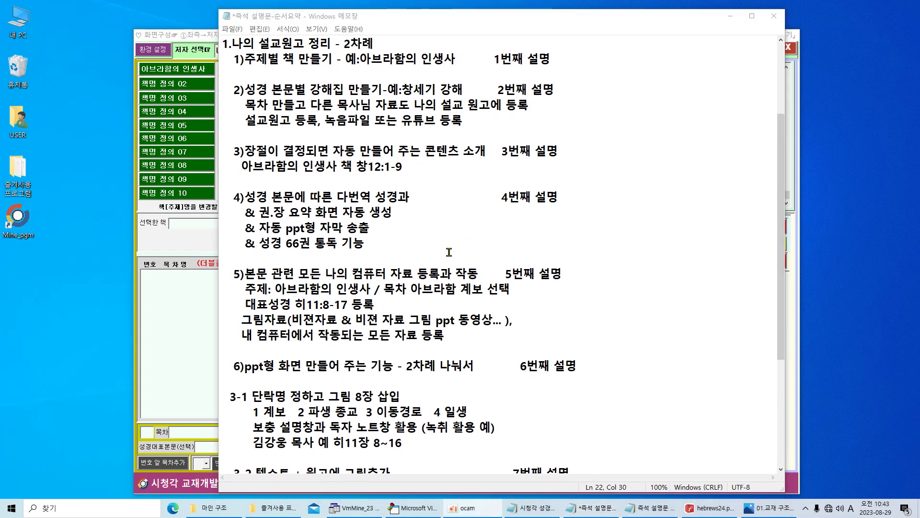
{"action": "left_click", "coordinate": [417, 247]}
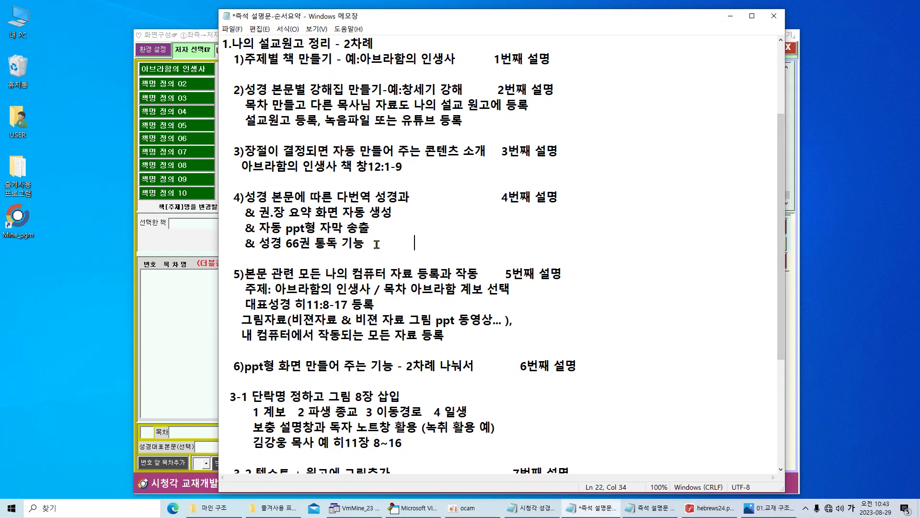
{"action": "left_click_drag", "start_coordinate": [367, 242], "coordinate": [394, 244]}
{"action": "left_click", "coordinate": [368, 243]}
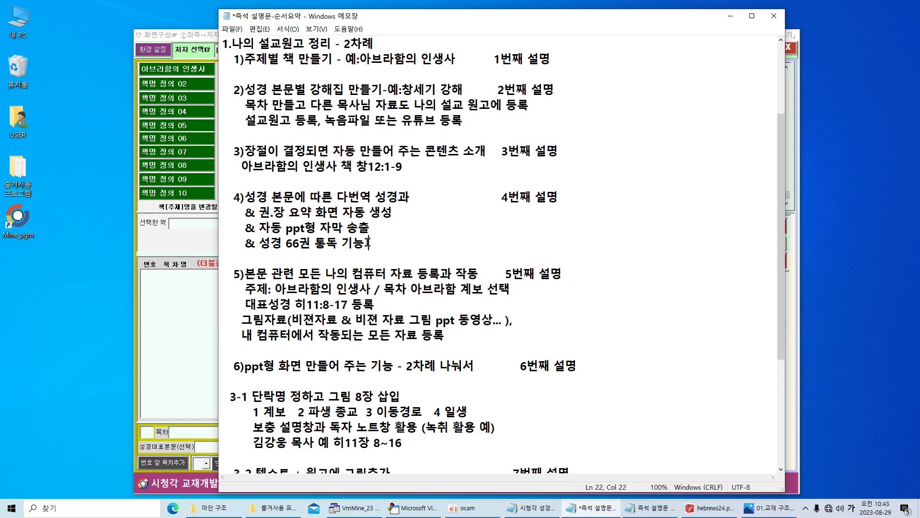
{"action": "left_click_drag", "start_coordinate": [245, 197], "coordinate": [204, 196]}
{"action": "left_click", "coordinate": [411, 243]}
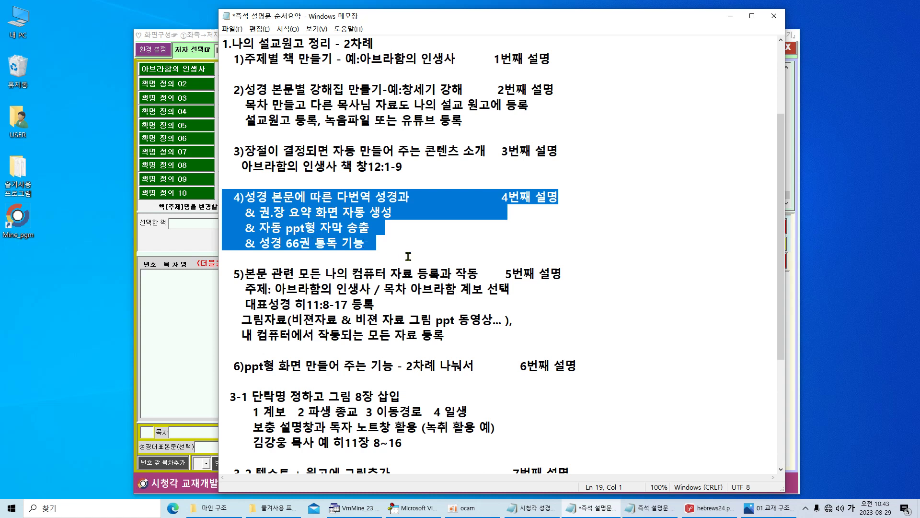
{"action": "left_click", "coordinate": [395, 244]}
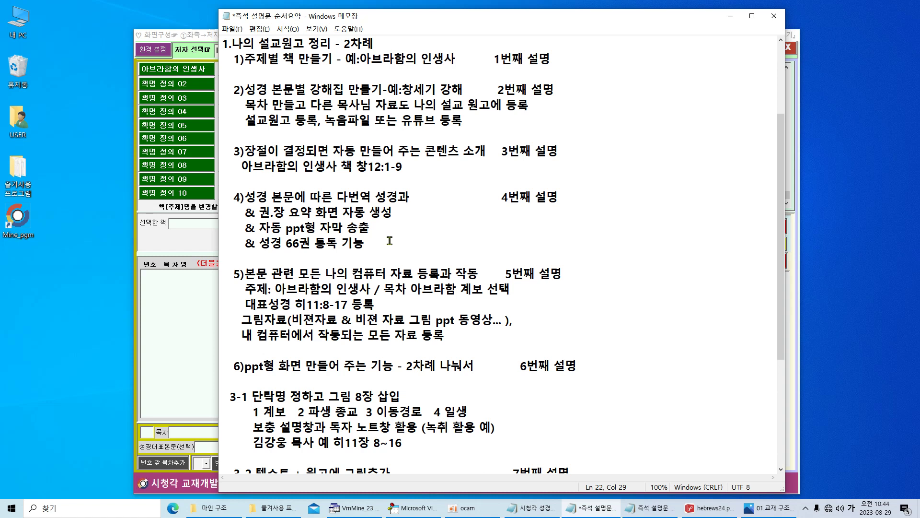
Step: Highlight outline items 1 through 4 as a recap, followed by item 5's heading on registering one's own computer files
{"action": "left_click_drag", "start_coordinate": [401, 239], "coordinate": [198, 48]}
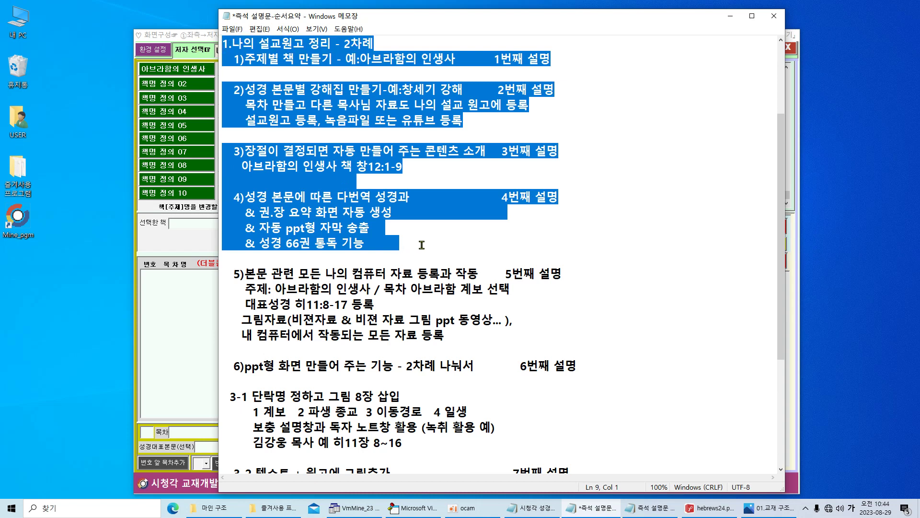
{"action": "left_click", "coordinate": [579, 277]}
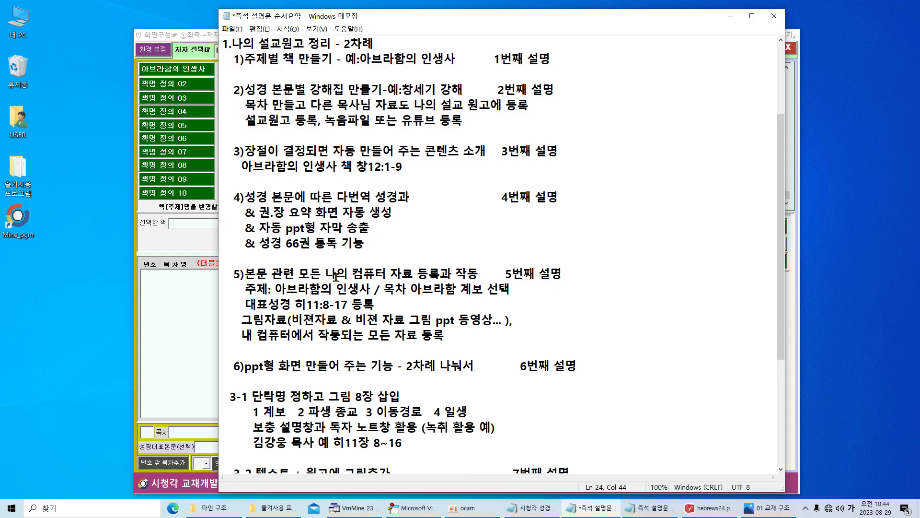
{"action": "left_click_drag", "start_coordinate": [256, 274], "coordinate": [480, 277]}
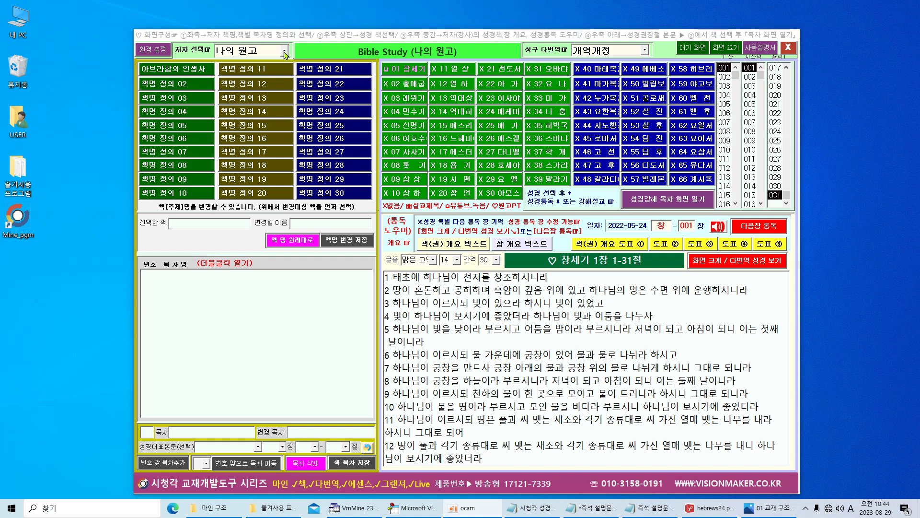
Step: In the Bible Study program, select the book 아브라함의 인생사 and briefly view the editing screen of contents entry 07 아브라함 계보
{"action": "left_click", "coordinate": [156, 70]}
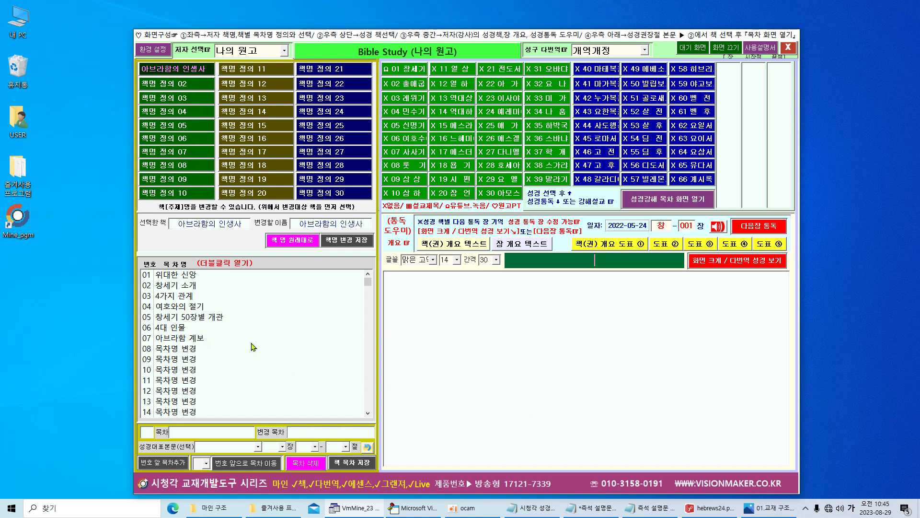
{"action": "left_click", "coordinate": [203, 340]}
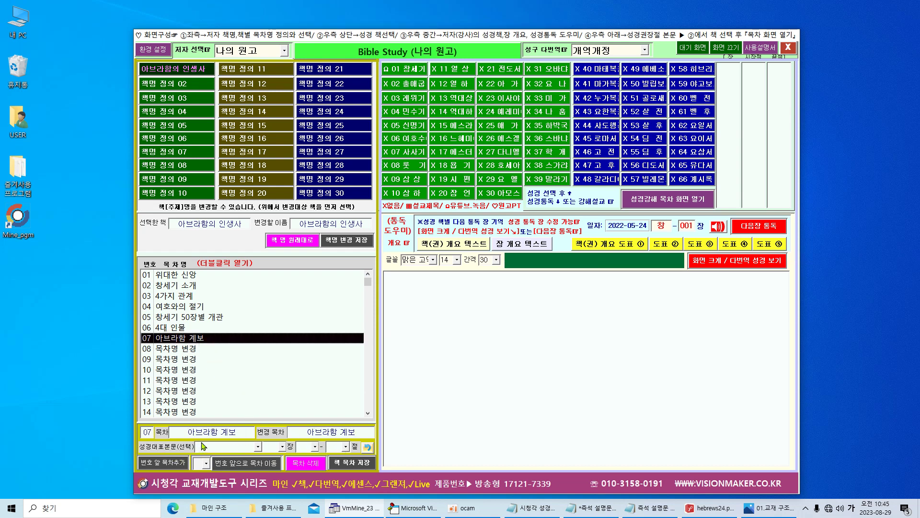
{"action": "double_click", "coordinate": [194, 339]}
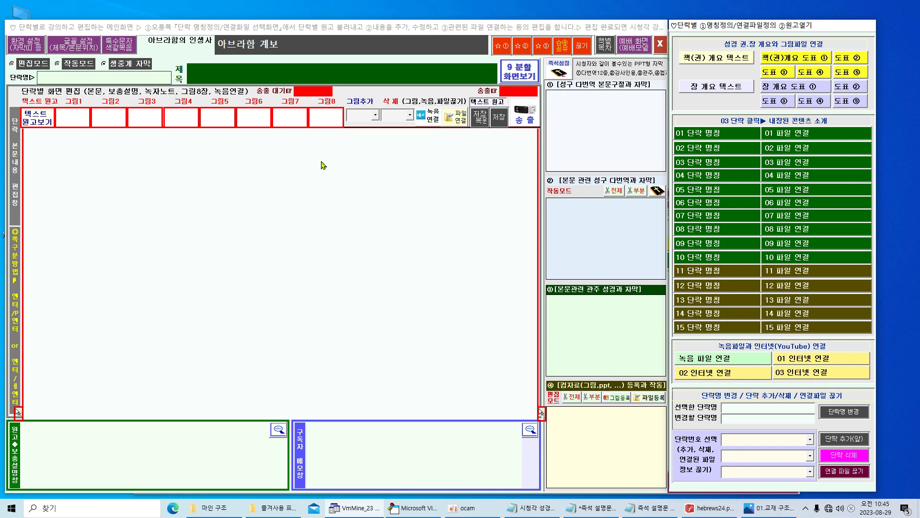
{"action": "left_click", "coordinate": [662, 43]}
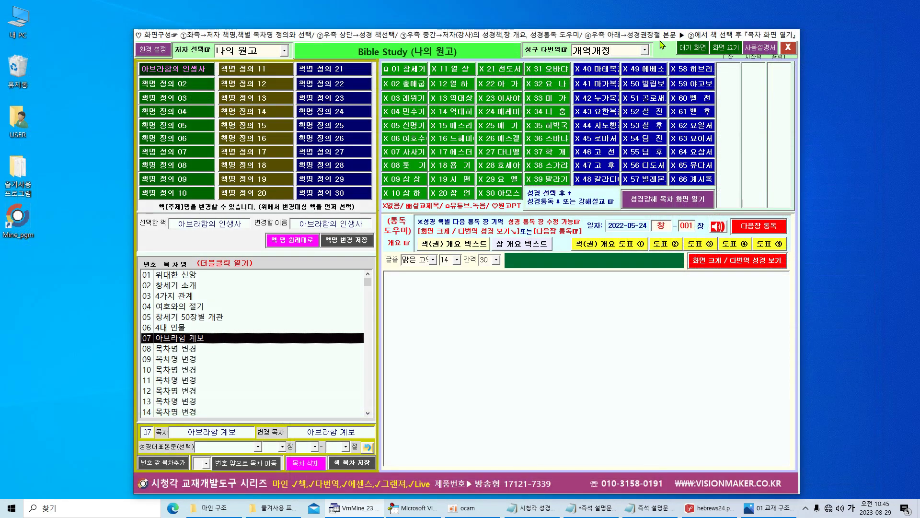
Step: Set the representative passage of entry 07 아브라함 계보 to 히브리서 chapter 11, verses 8 to 17, and save the contents entry
{"action": "left_click", "coordinate": [258, 446]}
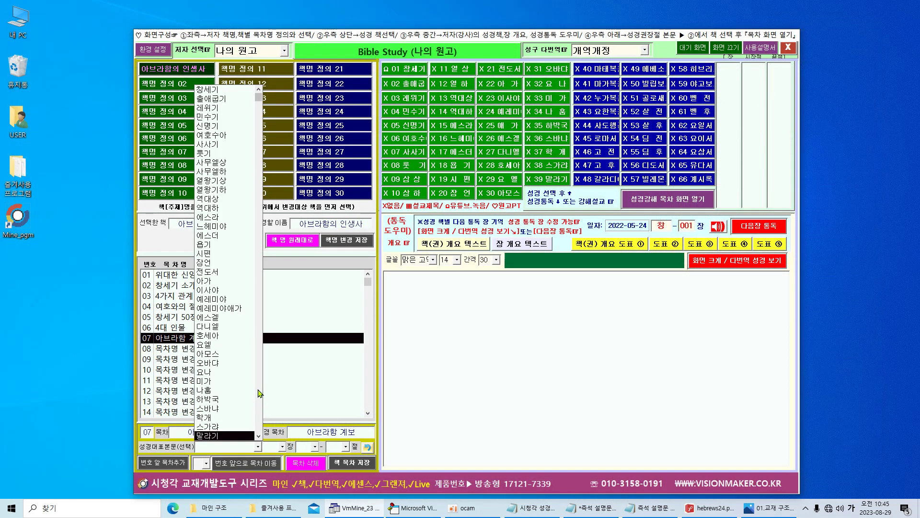
{"action": "scroll", "coordinate": [261, 396], "scroll_direction": "down", "scroll_amount": 9}
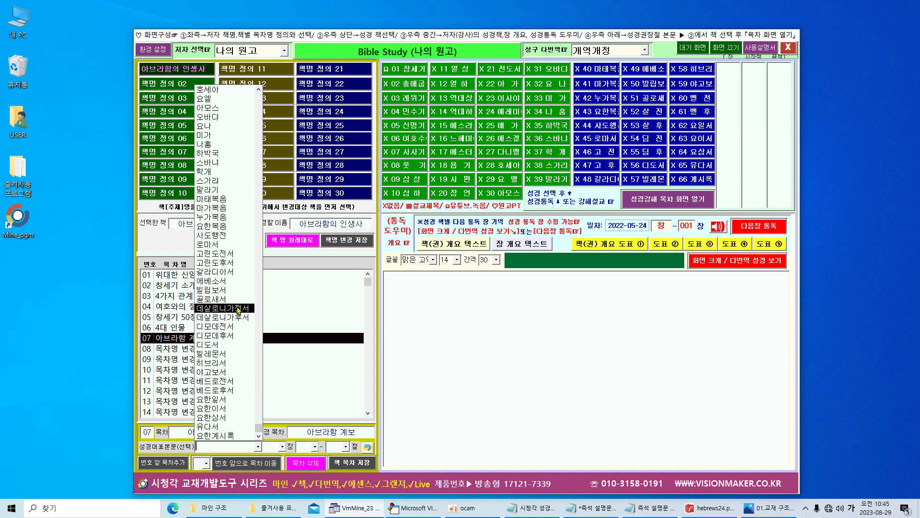
{"action": "left_click", "coordinate": [228, 362]}
{"action": "left_click", "coordinate": [283, 449]}
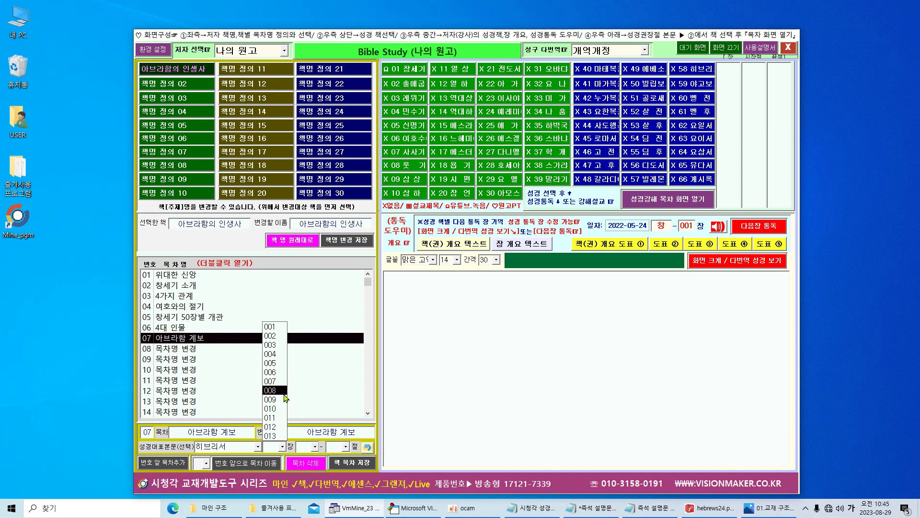
{"action": "left_click", "coordinate": [273, 417]}
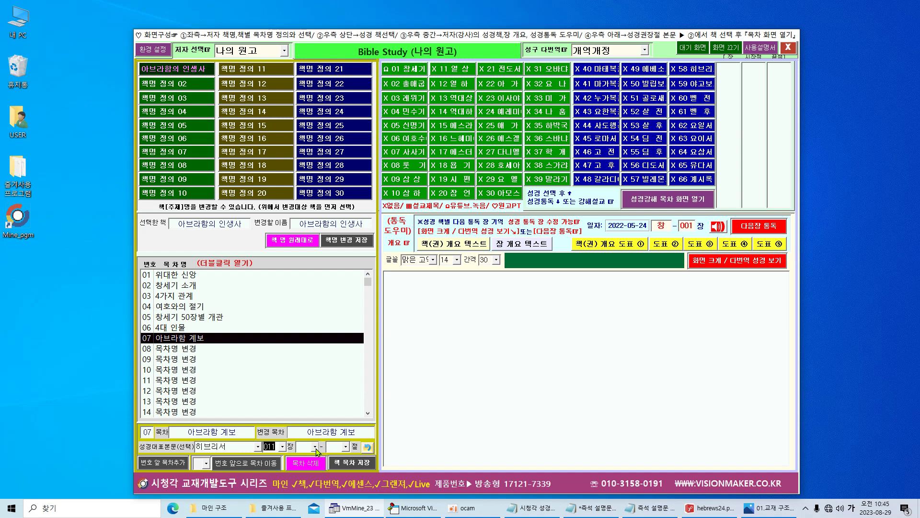
{"action": "left_click", "coordinate": [320, 448]}
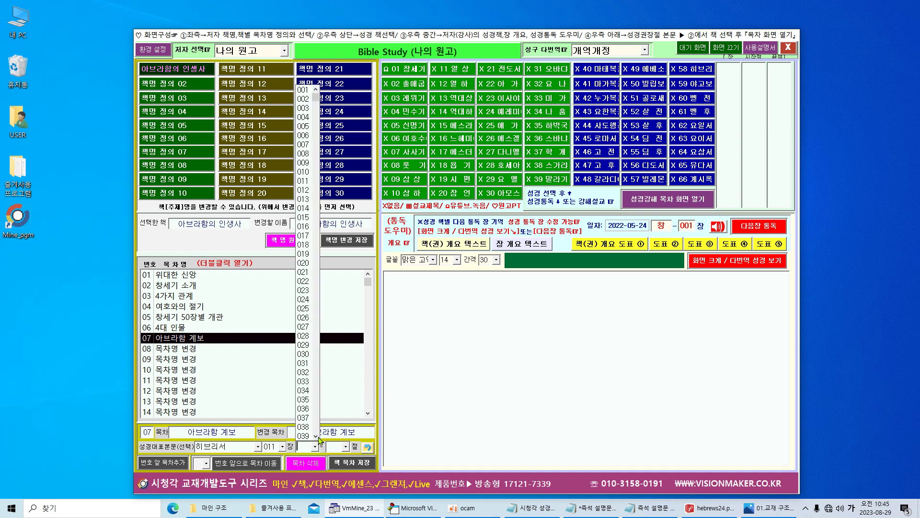
{"action": "left_click", "coordinate": [313, 158]}
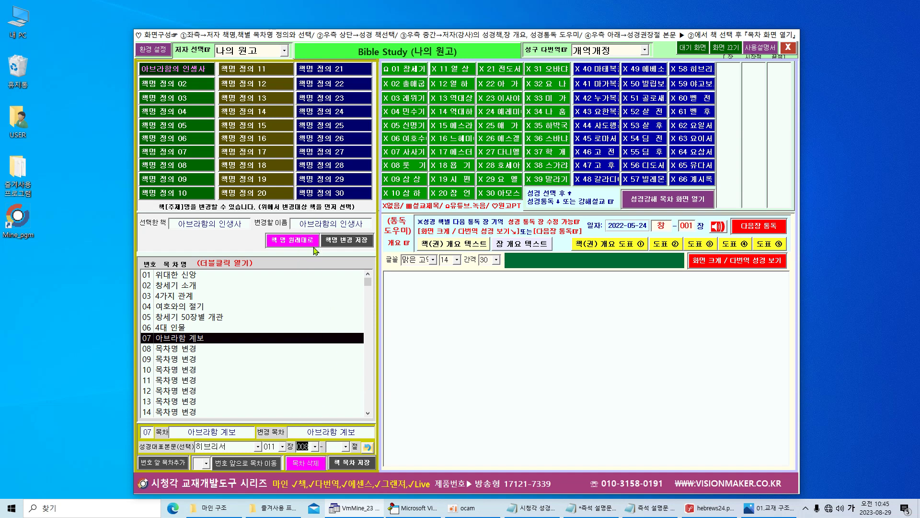
{"action": "left_click", "coordinate": [346, 447]}
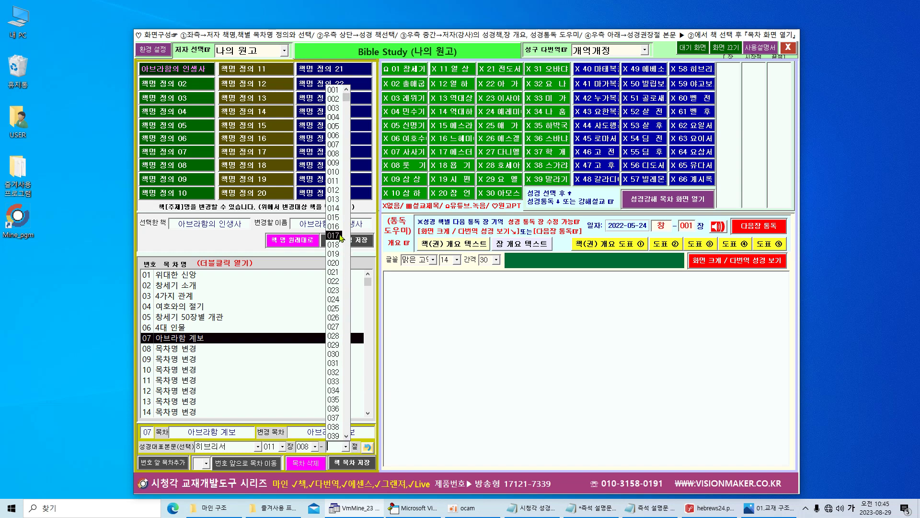
{"action": "left_click", "coordinate": [334, 235]}
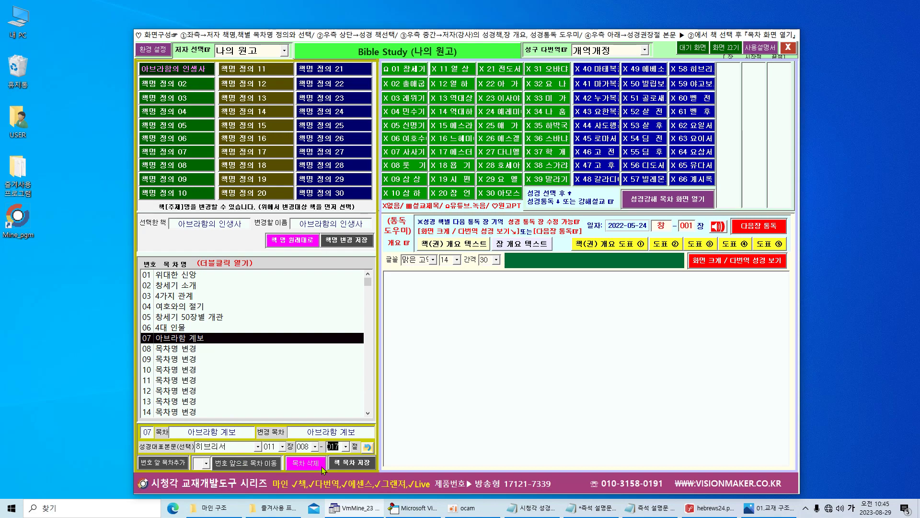
{"action": "left_click", "coordinate": [347, 463]}
Step: Open the 아브라함 계보 entry and view the 한글8종 translations of 히브리서 11:8-17, closing the text view when done
{"action": "double_click", "coordinate": [190, 343]}
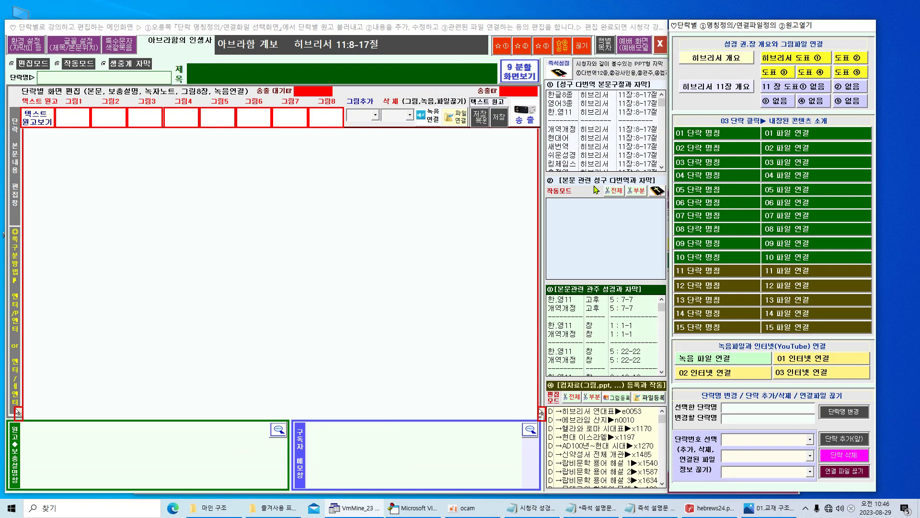
{"action": "left_click", "coordinate": [639, 97]}
{"action": "double_click", "coordinate": [639, 96]}
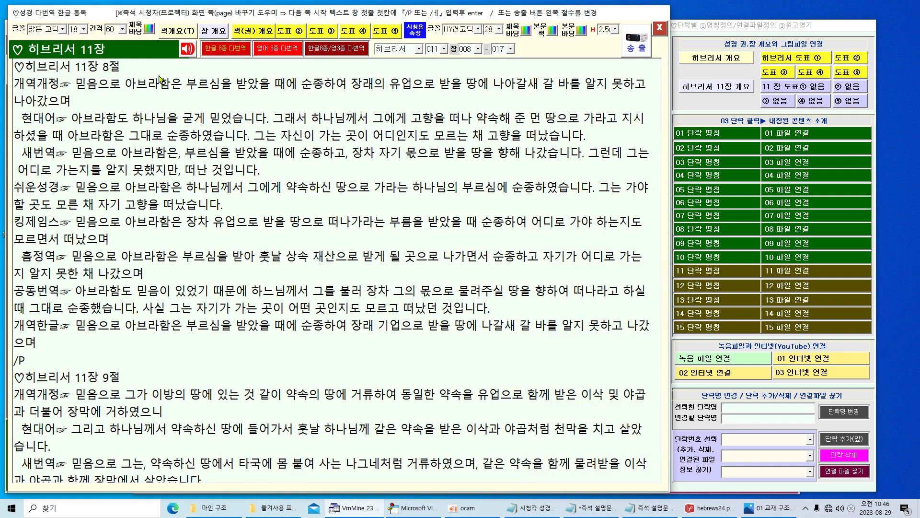
{"action": "left_click_drag", "start_coordinate": [111, 89], "coordinate": [51, 447]}
{"action": "left_click", "coordinate": [660, 28]}
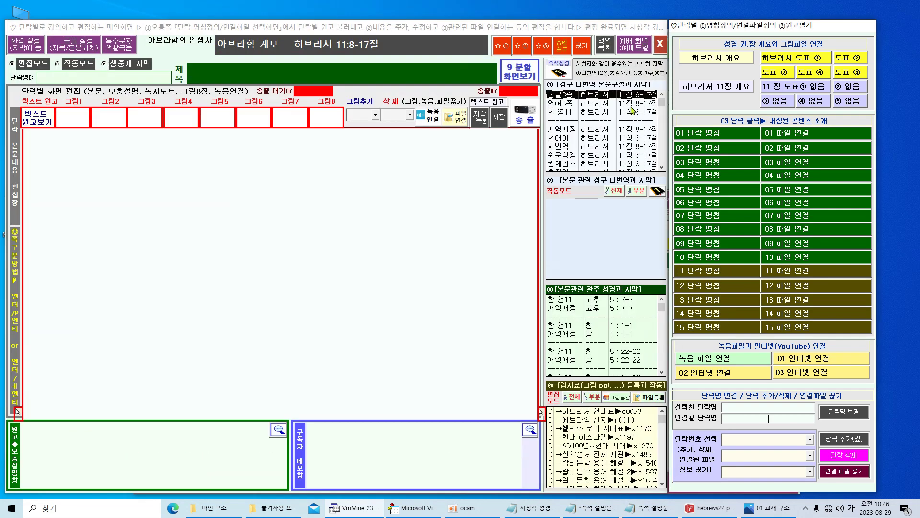
Step: View the combined Korean and English 한.영11 text of 히브리서 11:8-17, close it, and look through the remaining translations listed
{"action": "double_click", "coordinate": [570, 112]}
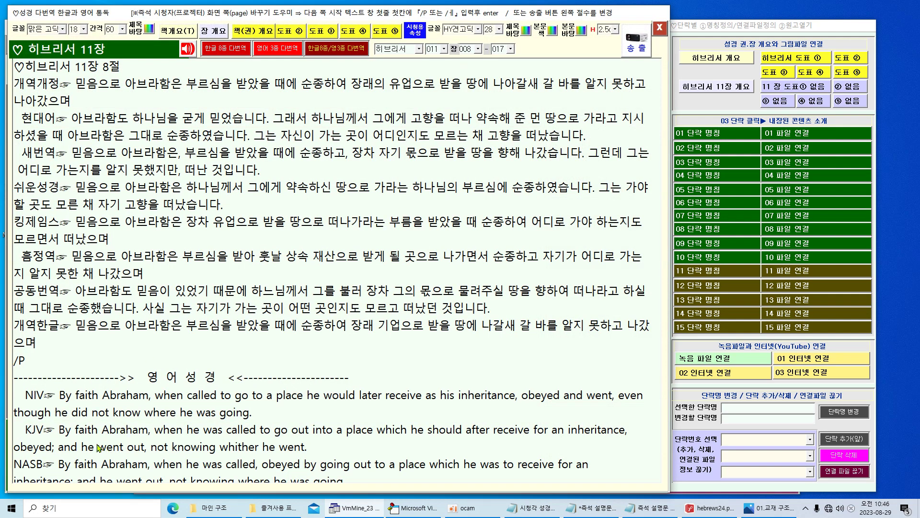
{"action": "left_click", "coordinate": [660, 27]}
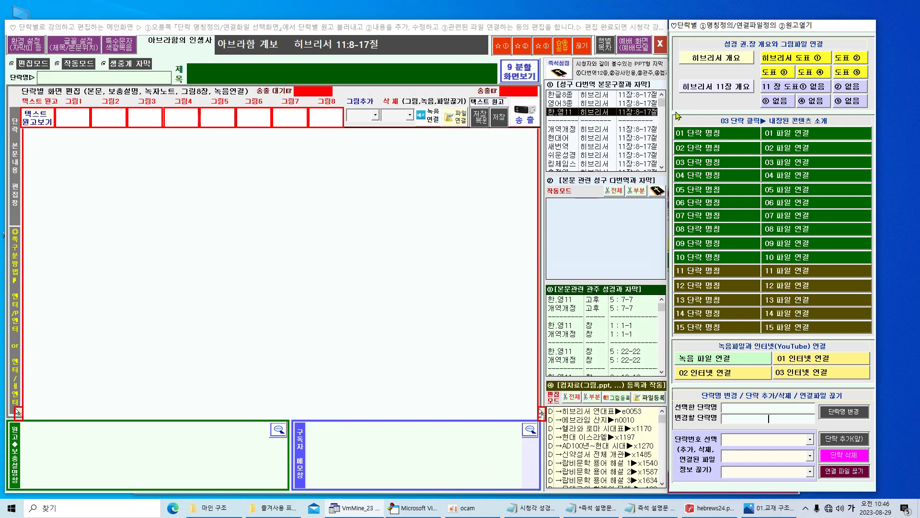
{"action": "left_click", "coordinate": [664, 146]}
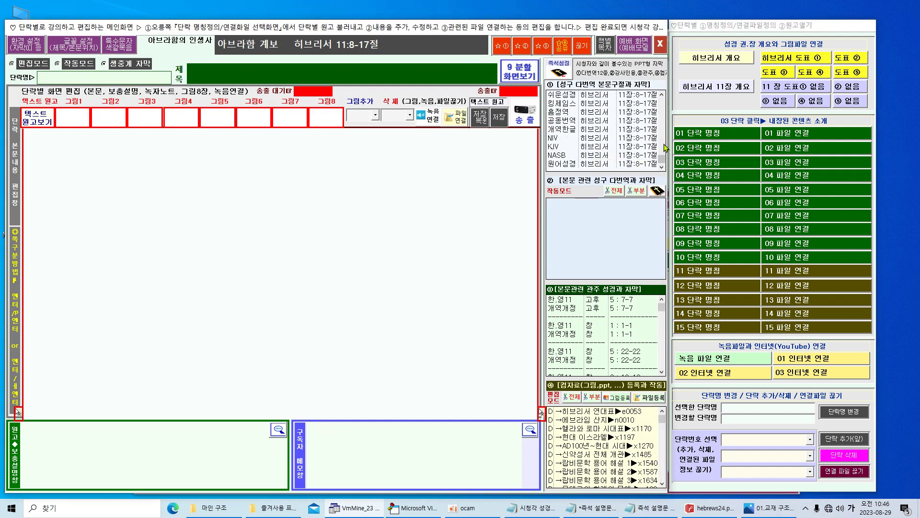
Step: View the 개역개정 text of 히브리서 11:8-17 as a PPT-style caption screen, reposition its window, and close it
{"action": "double_click", "coordinate": [581, 165]}
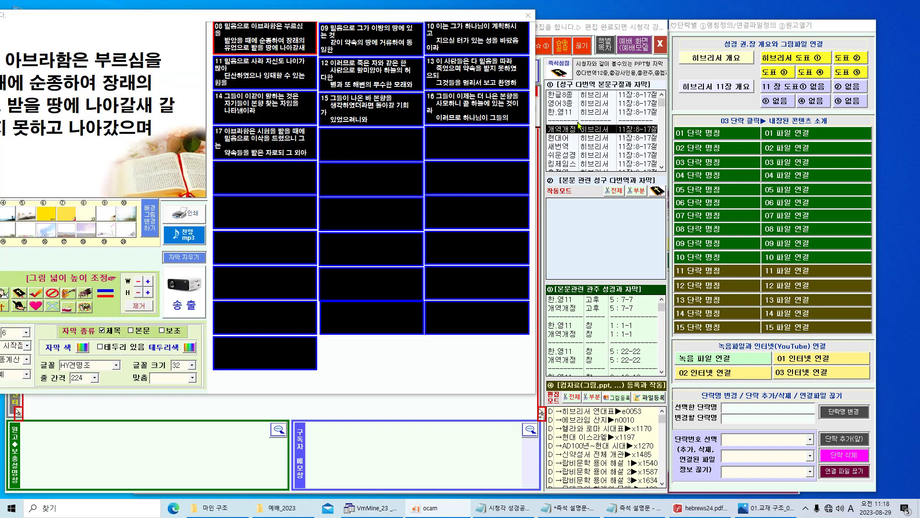
{"action": "left_click_drag", "start_coordinate": [444, 19], "coordinate": [565, 34]}
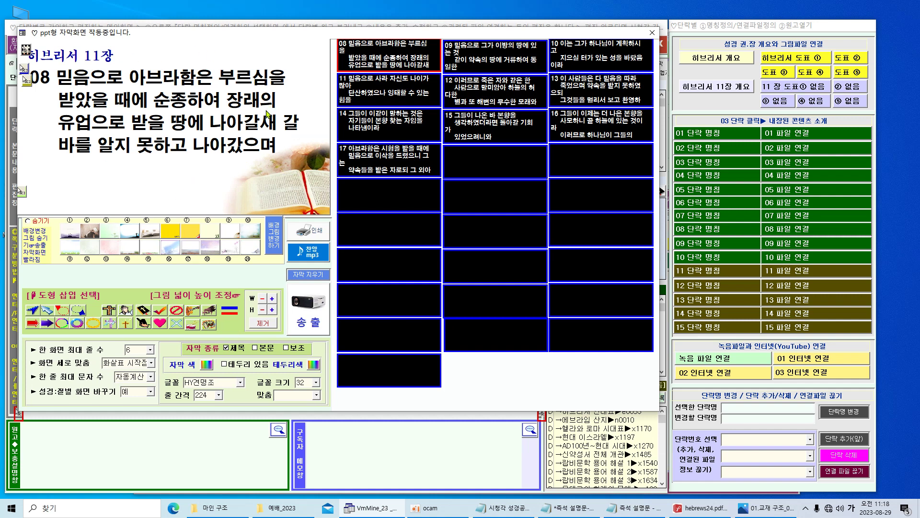
{"action": "left_click", "coordinate": [653, 34]}
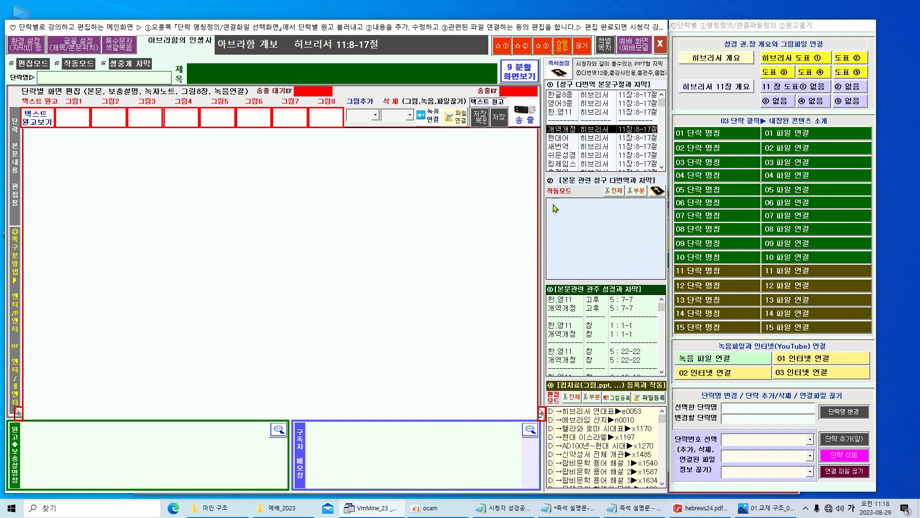
Step: Add 로마서 chapter 4, verses 9 to 16, from the 개역 개정 신약 to the related passages and close the verse selection
{"action": "left_click", "coordinate": [658, 191]}
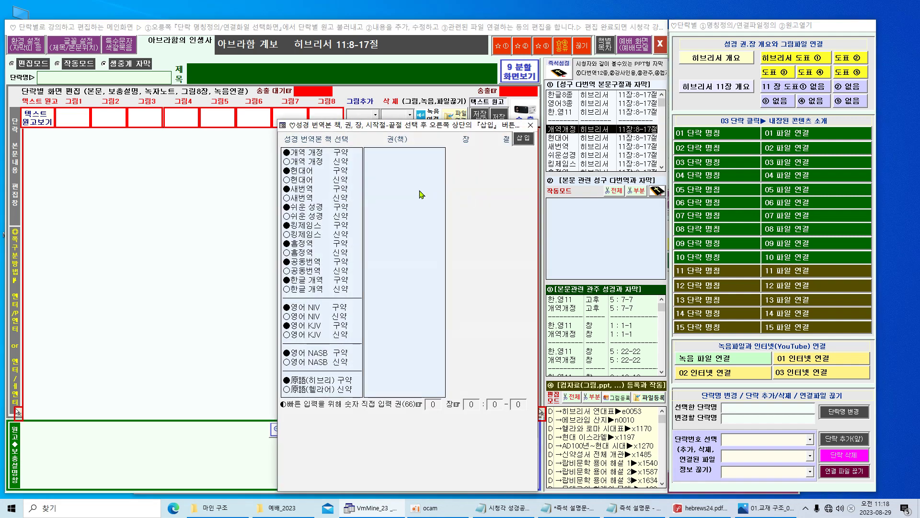
{"action": "left_click", "coordinate": [346, 164]}
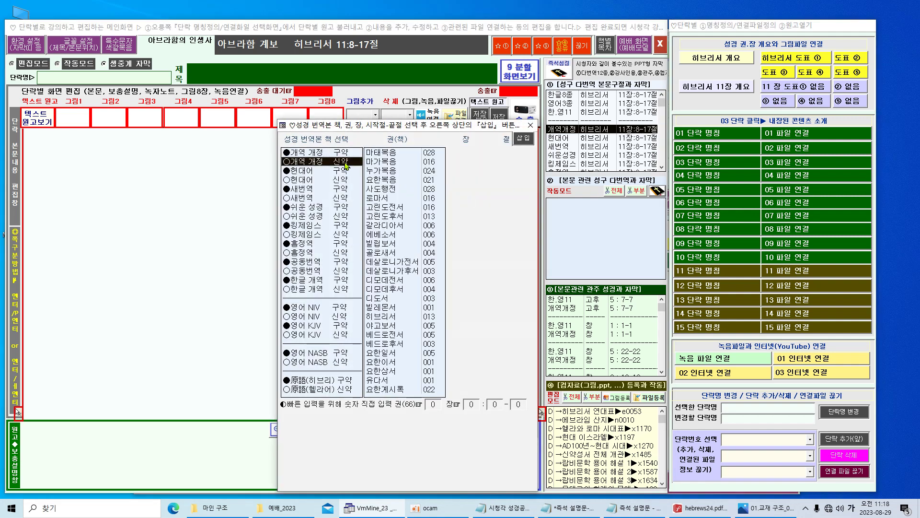
{"action": "left_click", "coordinate": [379, 198]}
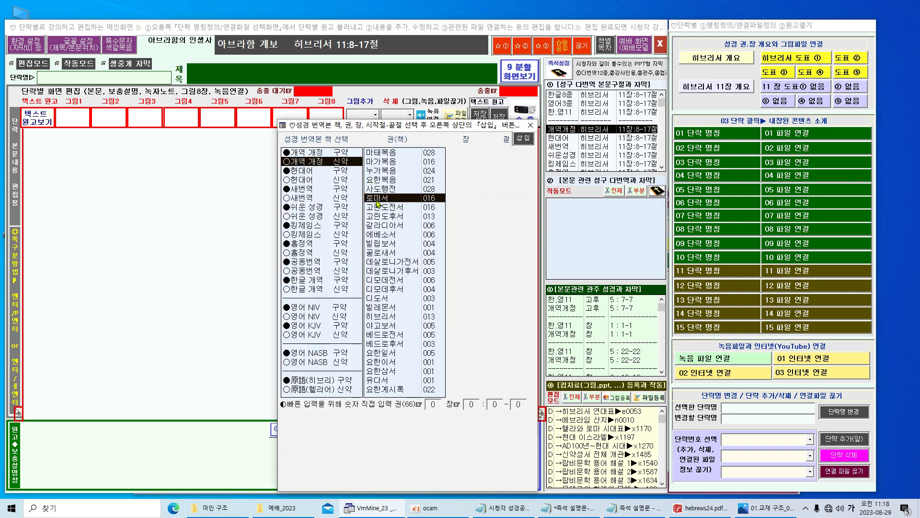
{"action": "left_click", "coordinate": [462, 181]}
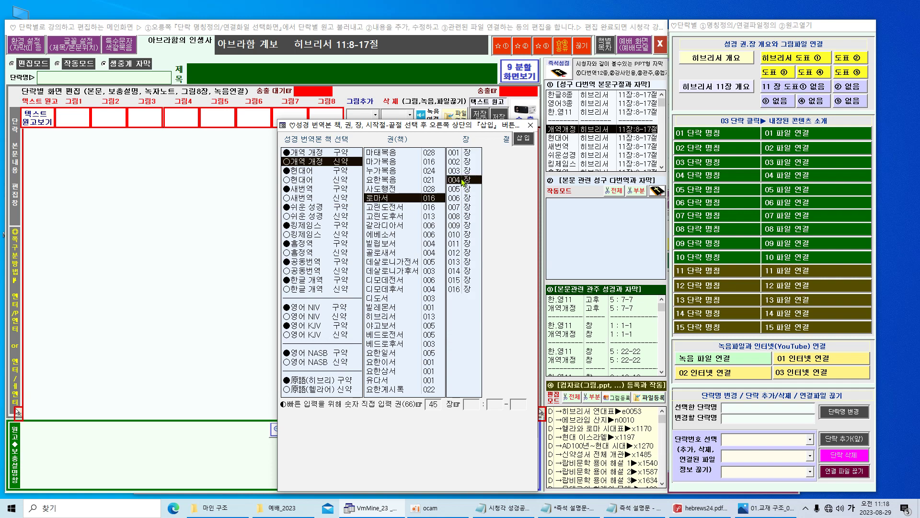
{"action": "left_click", "coordinate": [491, 226]}
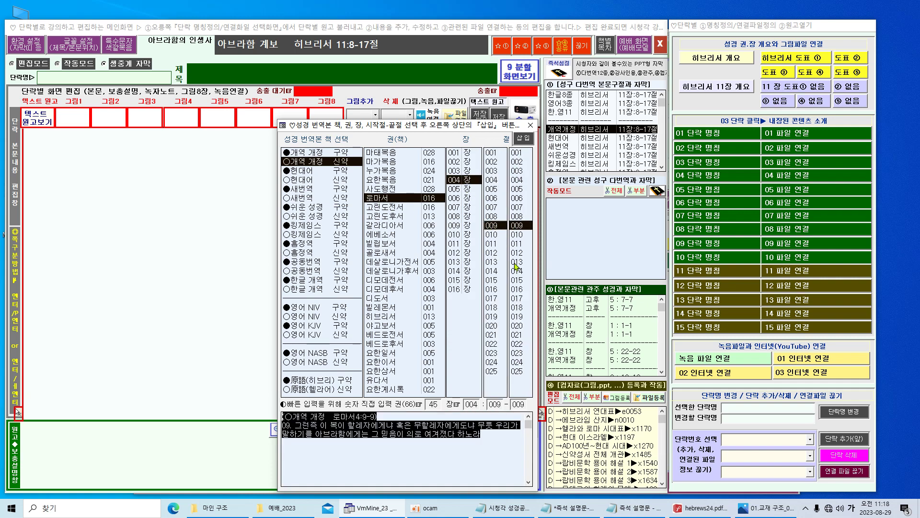
{"action": "left_click", "coordinate": [518, 290]}
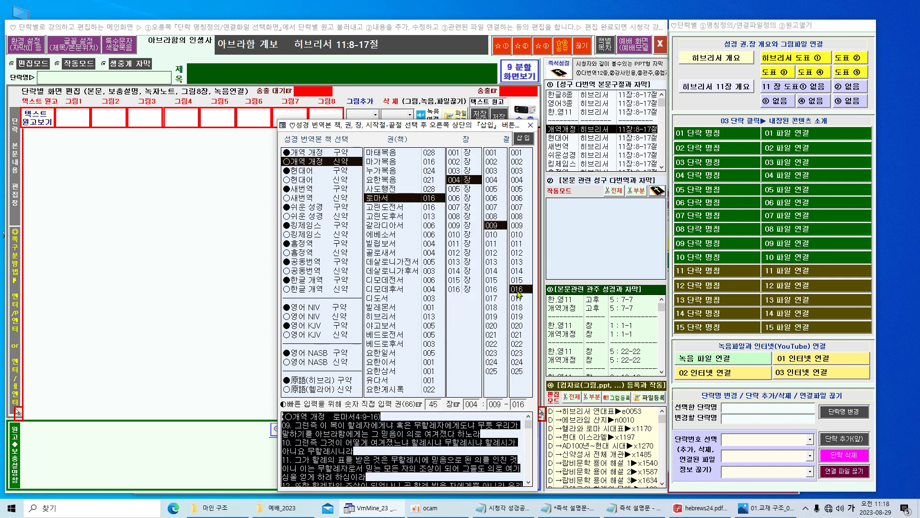
{"action": "left_click", "coordinate": [527, 138]}
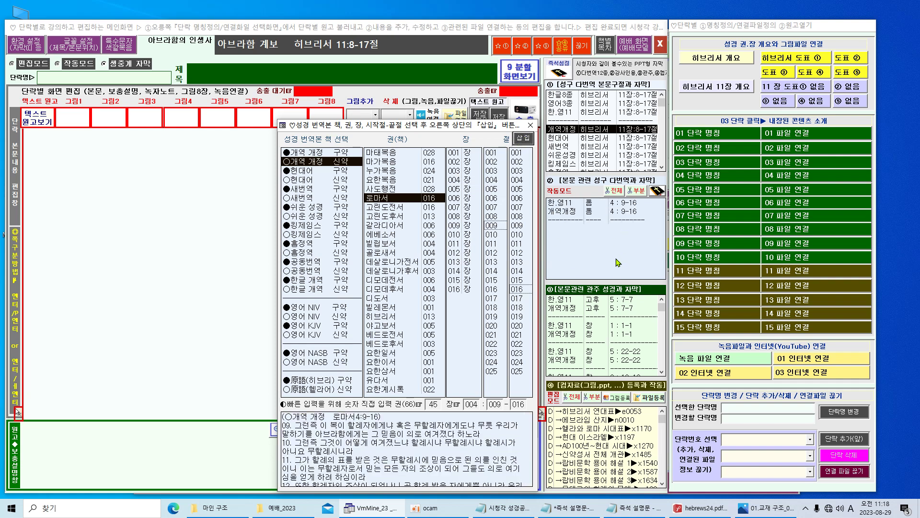
{"action": "left_click", "coordinate": [530, 125]}
Step: View the added 로마서 4:9-16 passage as 한.영11 text and as a 개역개정 caption screen, closing each view
{"action": "double_click", "coordinate": [581, 207]}
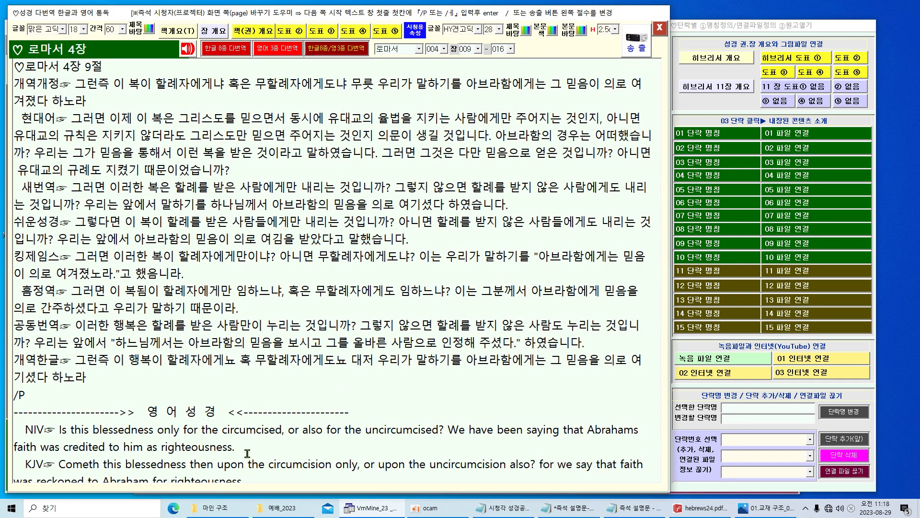
{"action": "left_click_drag", "start_coordinate": [230, 464], "coordinate": [94, 187]}
{"action": "left_click", "coordinate": [660, 29]}
{"action": "left_click", "coordinate": [603, 214]}
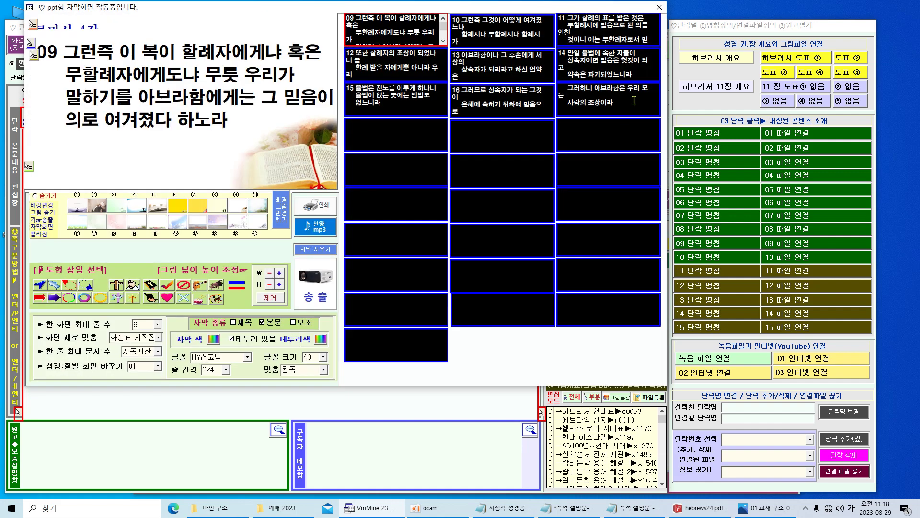
{"action": "left_click", "coordinate": [658, 11]}
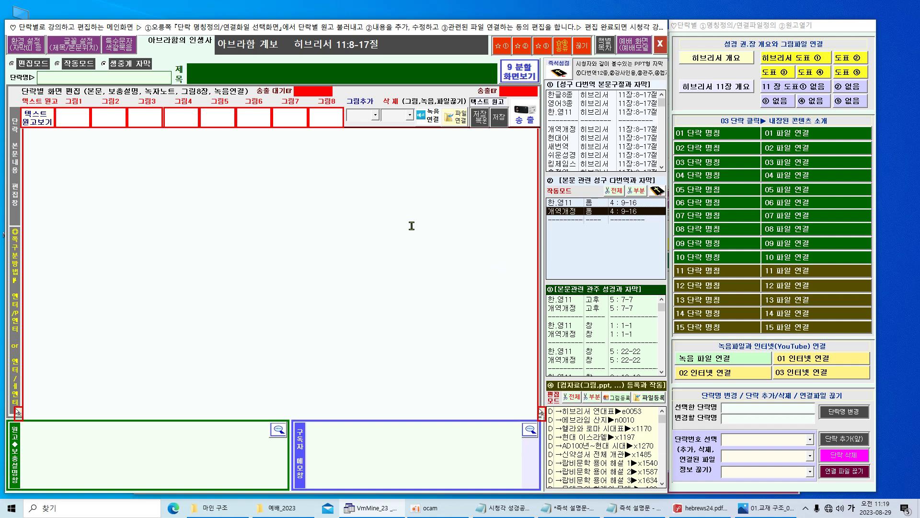
Step: View the linked 히브리서 연대표 chart and the 에브라임 산지 map from the resource list, closing each one
{"action": "double_click", "coordinate": [587, 411]}
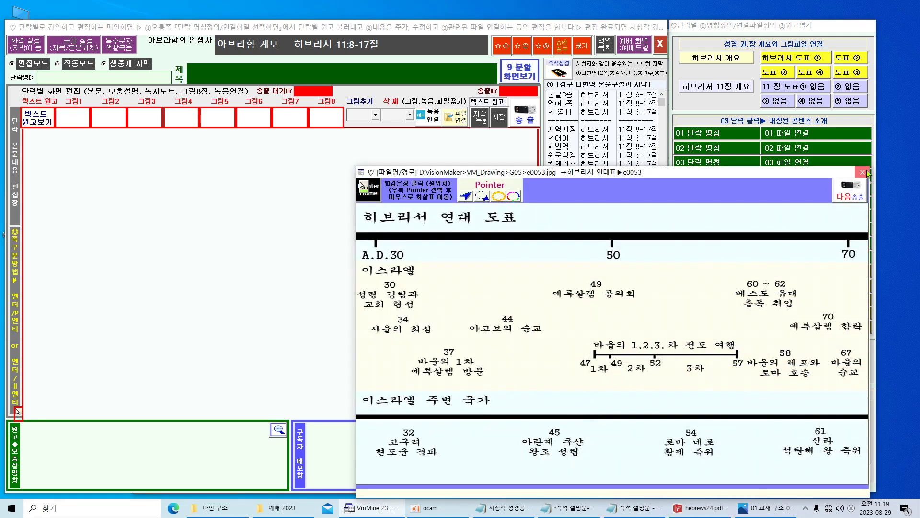
{"action": "left_click", "coordinate": [863, 172]}
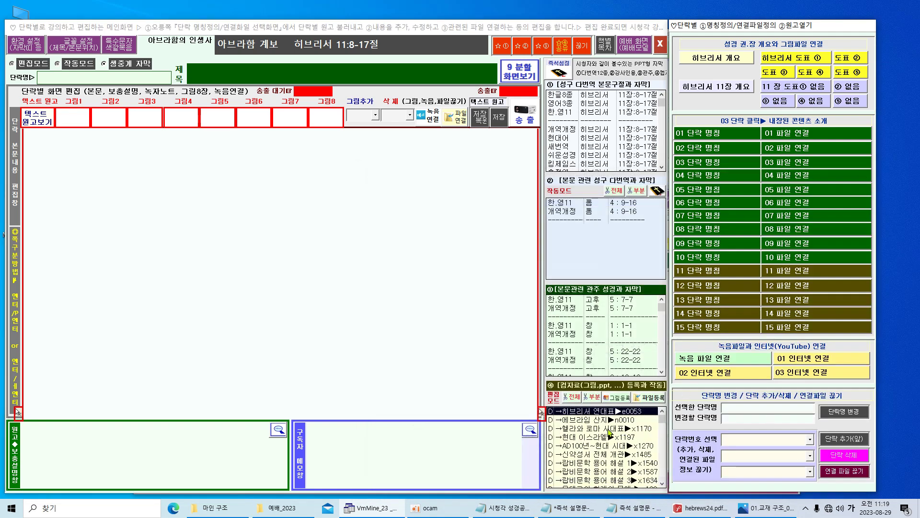
{"action": "double_click", "coordinate": [603, 420]}
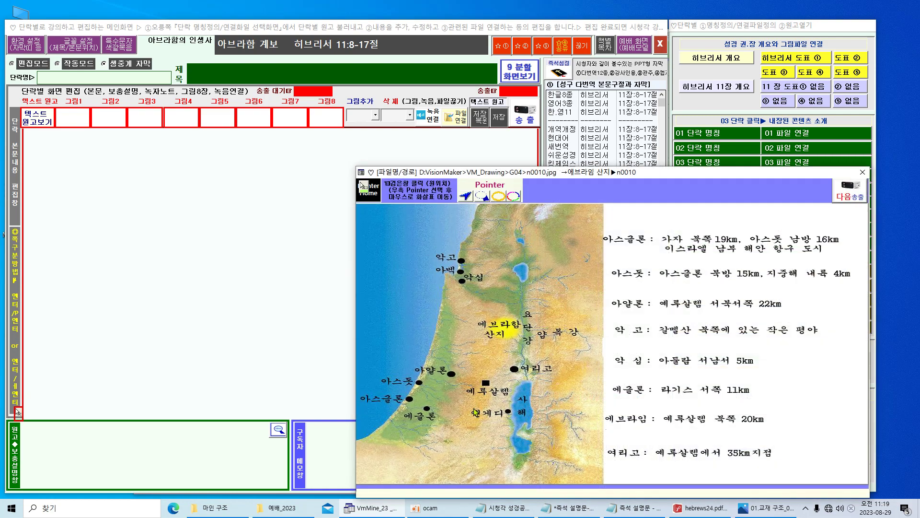
{"action": "left_click", "coordinate": [863, 172]}
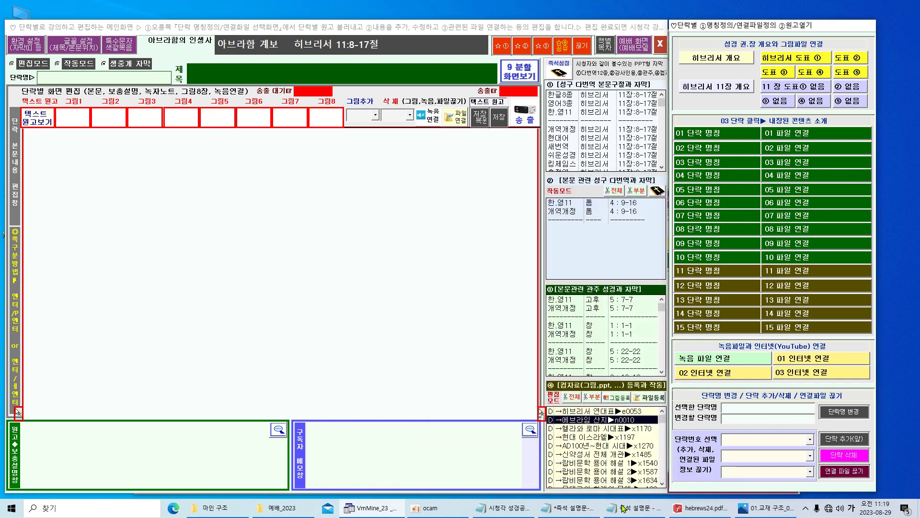
Step: Look through the automatically linked picture and PPT resources, and delete the entire resource list
{"action": "left_click", "coordinate": [664, 450]}
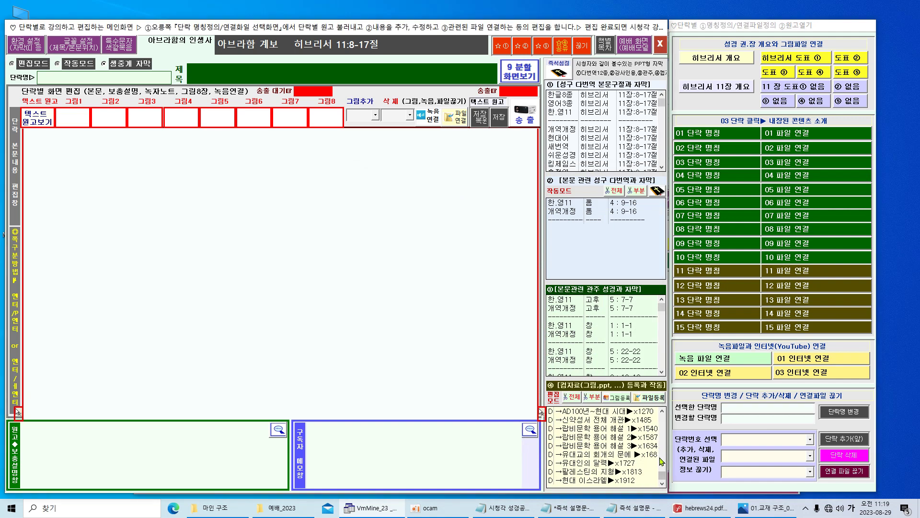
{"action": "scroll", "coordinate": [665, 466], "scroll_direction": "up", "scroll_amount": 2}
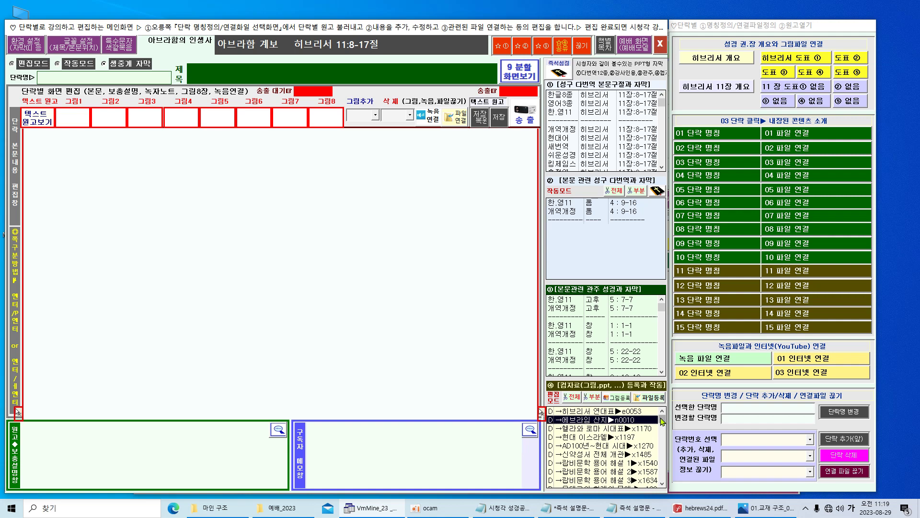
{"action": "left_click_drag", "start_coordinate": [663, 419], "coordinate": [658, 459]}
{"action": "scroll", "coordinate": [657, 486], "scroll_direction": "up", "scroll_amount": 1}
{"action": "left_click", "coordinate": [574, 397]}
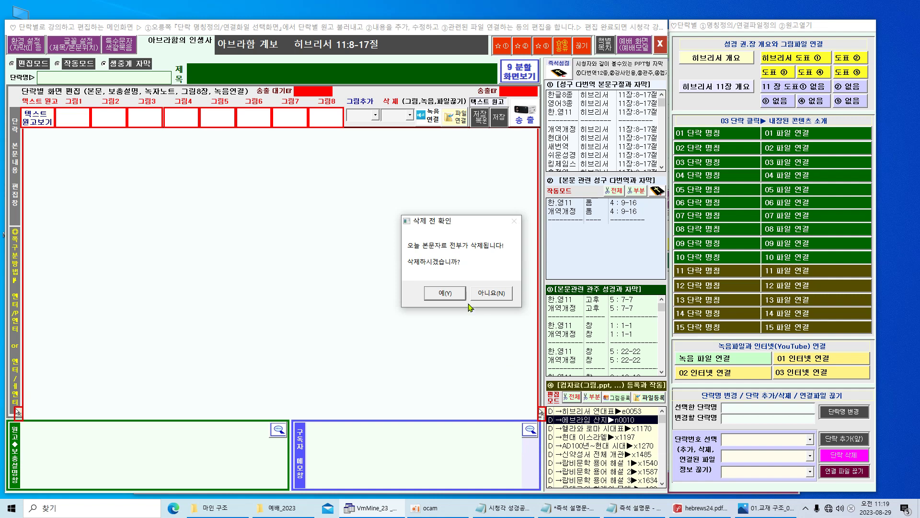
{"action": "left_click", "coordinate": [453, 293]}
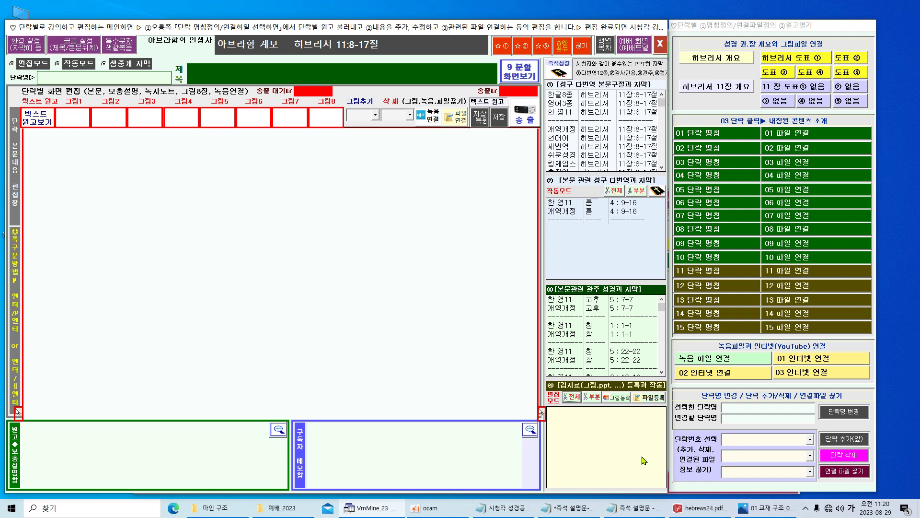
Step: Search the background pictures for 아브라함 and register picture 9, 브엘세바 아브라함의 우물 (a0500), as a resource
{"action": "left_click", "coordinate": [619, 399]}
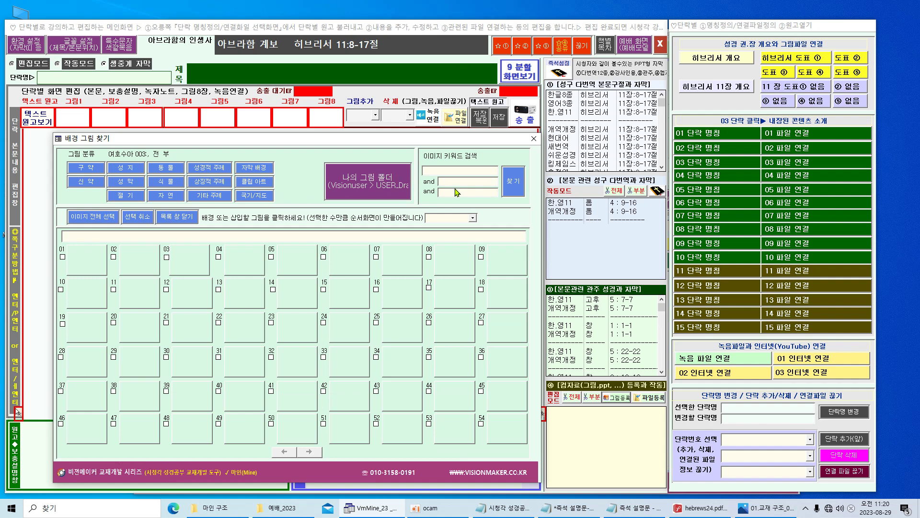
{"action": "left_click", "coordinate": [444, 171]}
{"action": "type", "text": "아브라함"}
{"action": "left_click", "coordinate": [509, 182]}
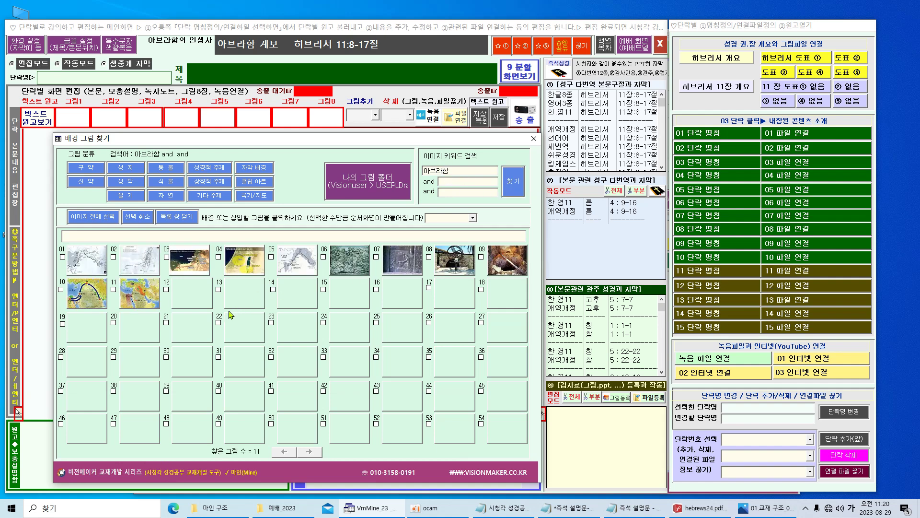
{"action": "left_click", "coordinate": [515, 273]}
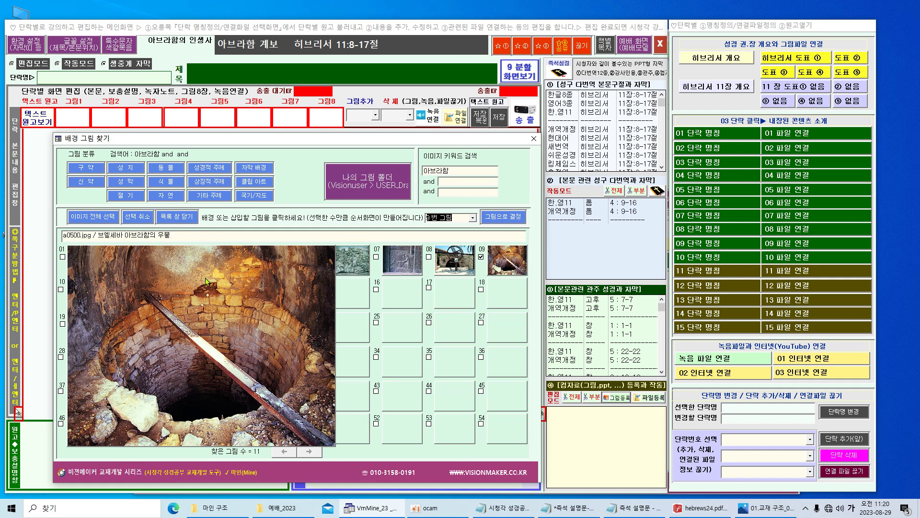
{"action": "left_click", "coordinate": [506, 218]}
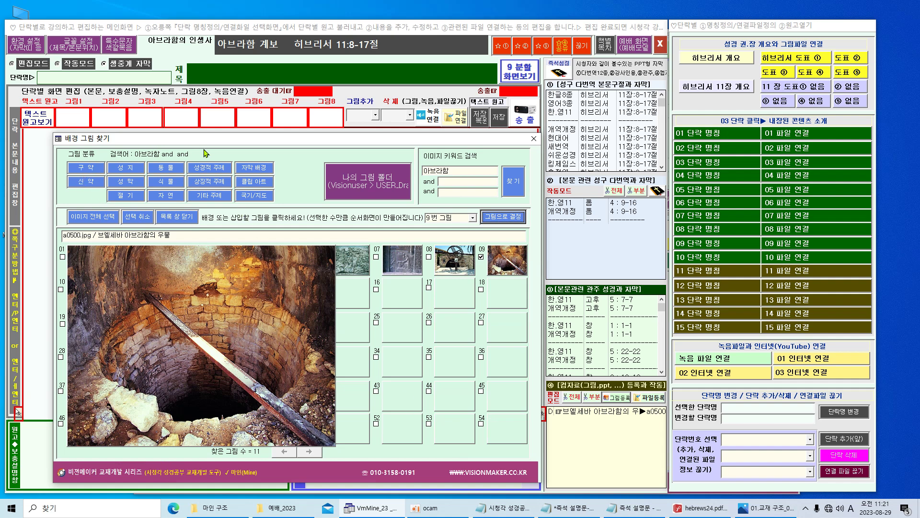
Step: Preview picture 35 of the 성막 category, and register the 사반 picture c0085 from the 동물 category as a resource
{"action": "left_click", "coordinate": [127, 186]}
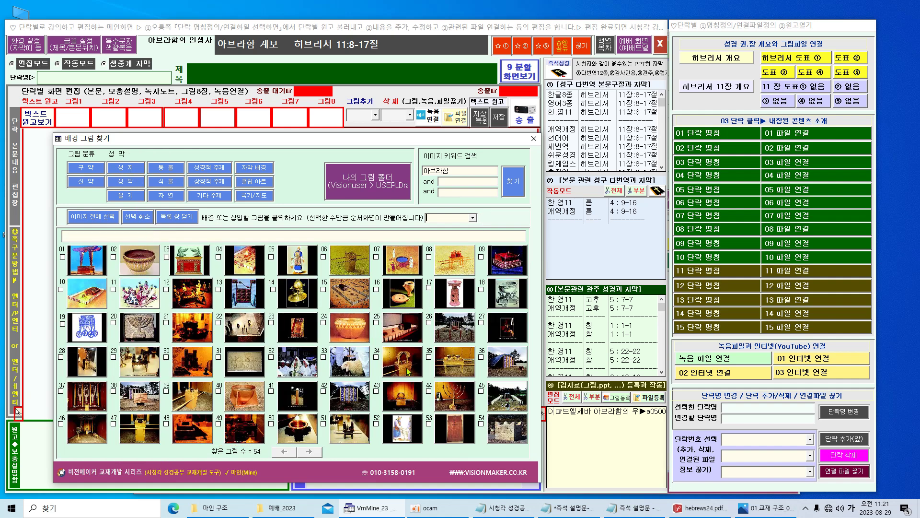
{"action": "left_click", "coordinate": [458, 370]}
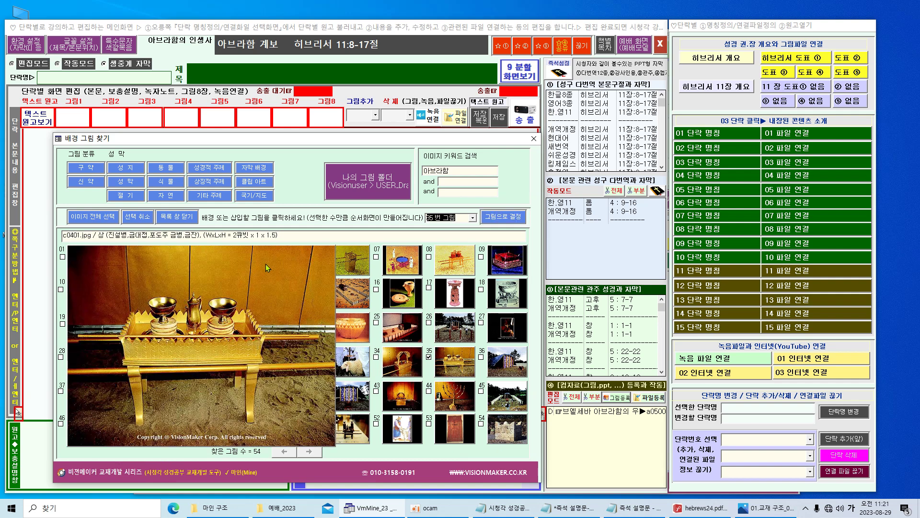
{"action": "left_click", "coordinate": [168, 169]}
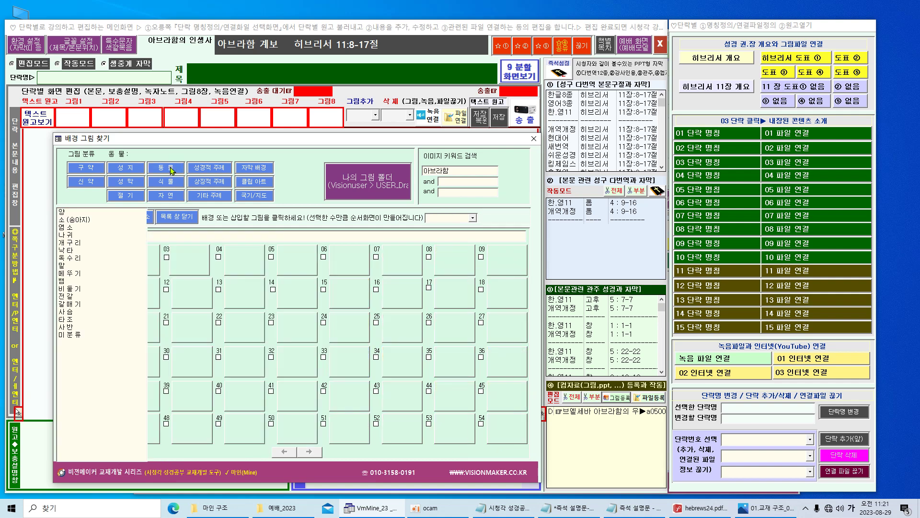
{"action": "left_click", "coordinate": [70, 327]}
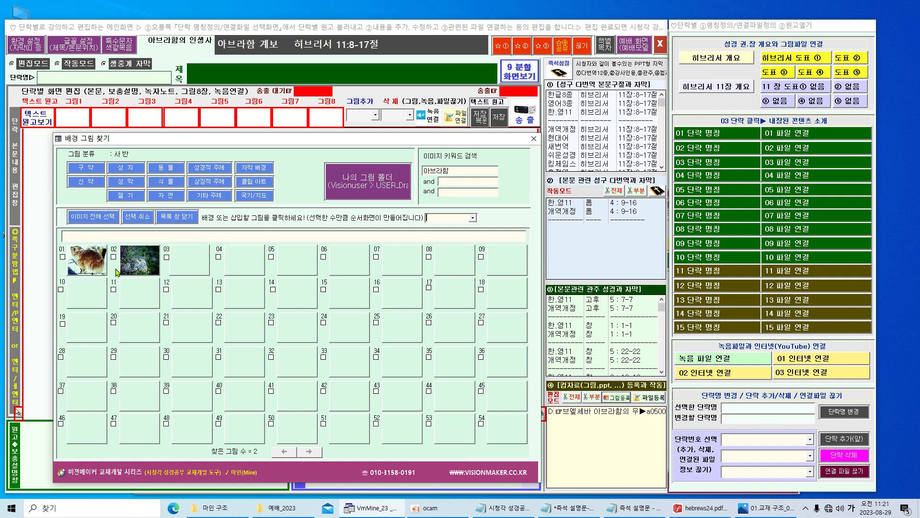
{"action": "left_click", "coordinate": [141, 264]}
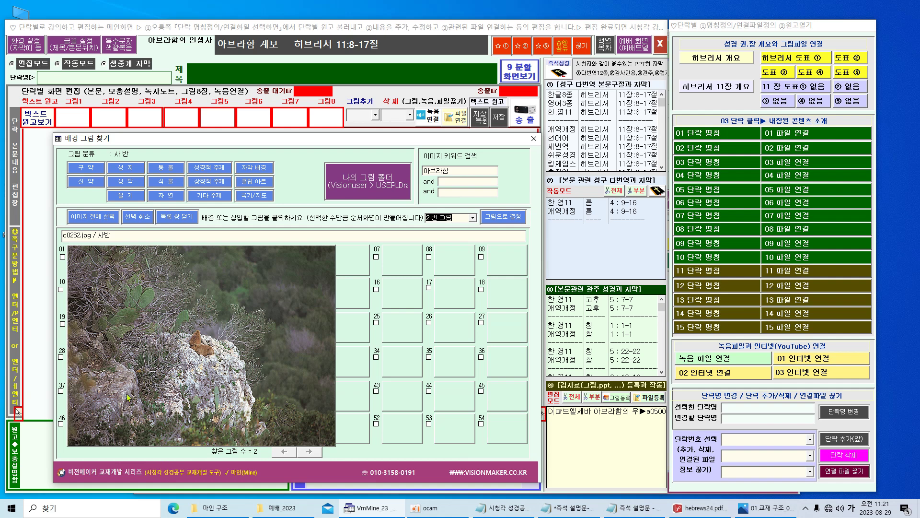
{"action": "left_click", "coordinate": [173, 270]}
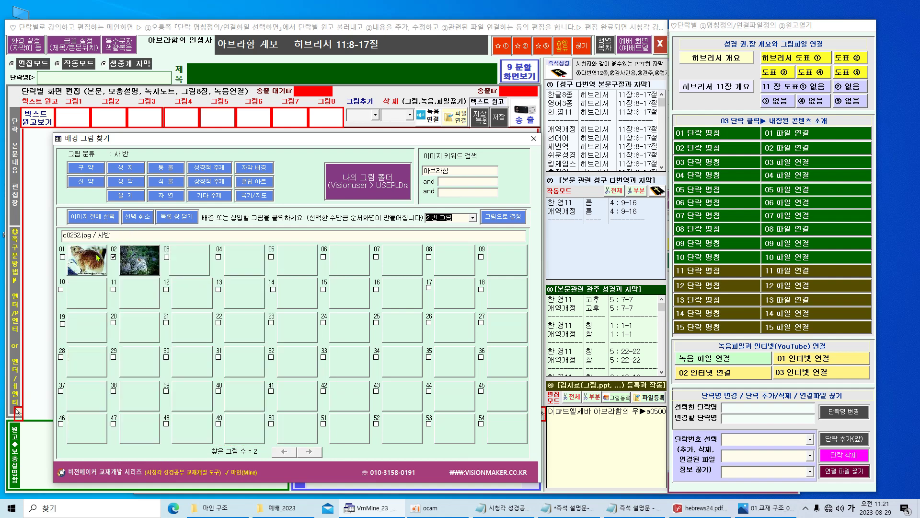
{"action": "left_click", "coordinate": [100, 262]}
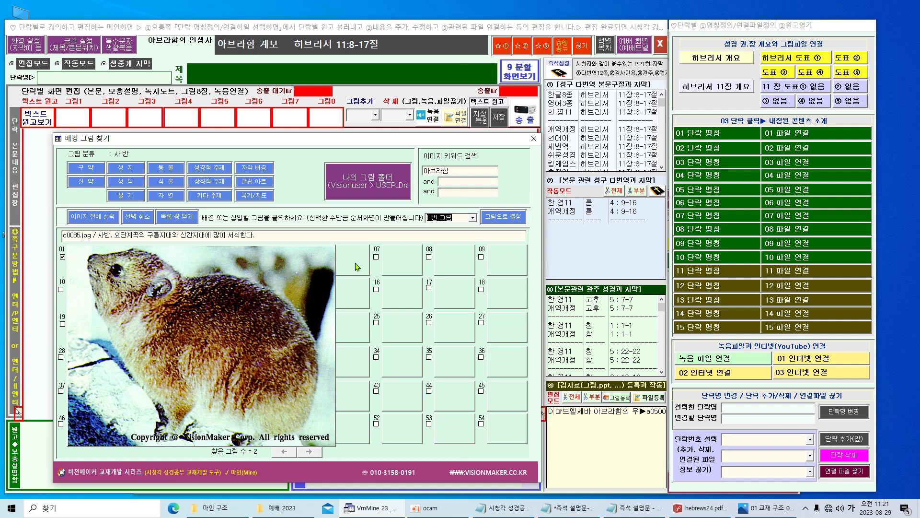
{"action": "left_click", "coordinate": [505, 221]}
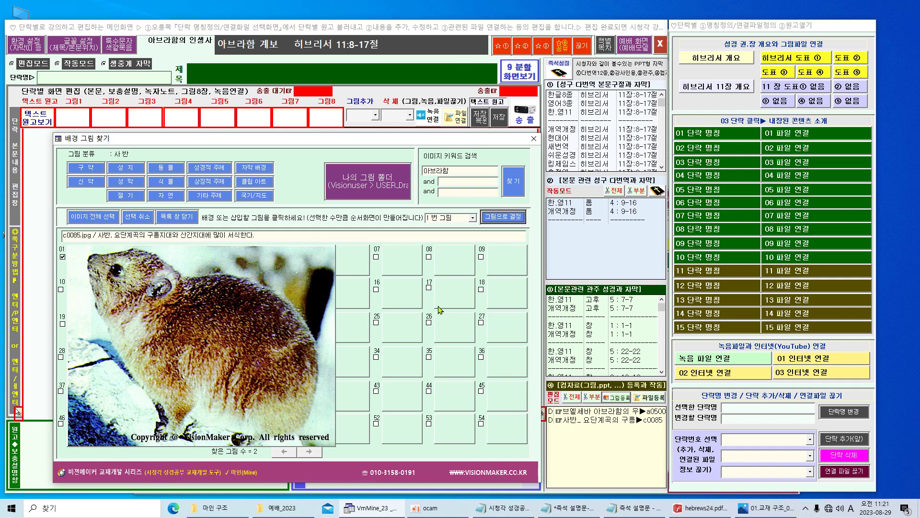
Step: List the complete set of 신약 background pictures for 사도행전 chapter 013 (전부)
{"action": "left_click", "coordinate": [95, 182]}
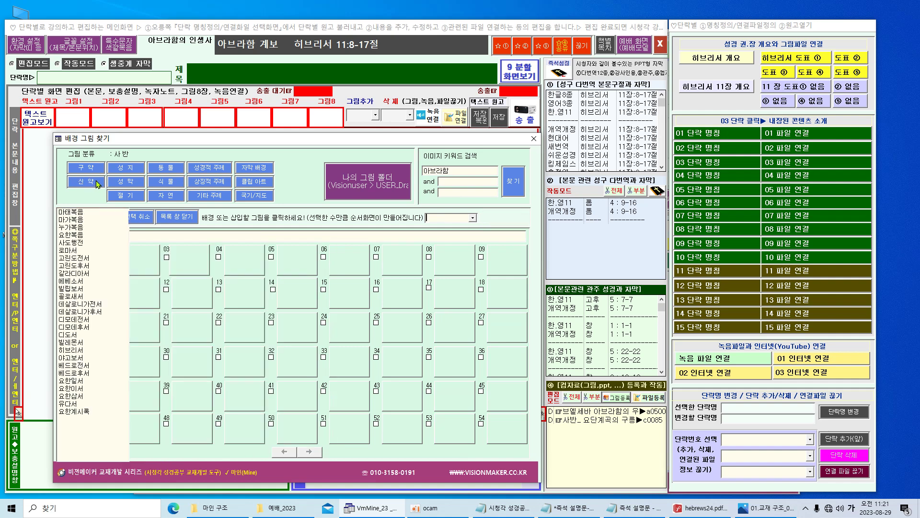
{"action": "left_click", "coordinate": [79, 243]}
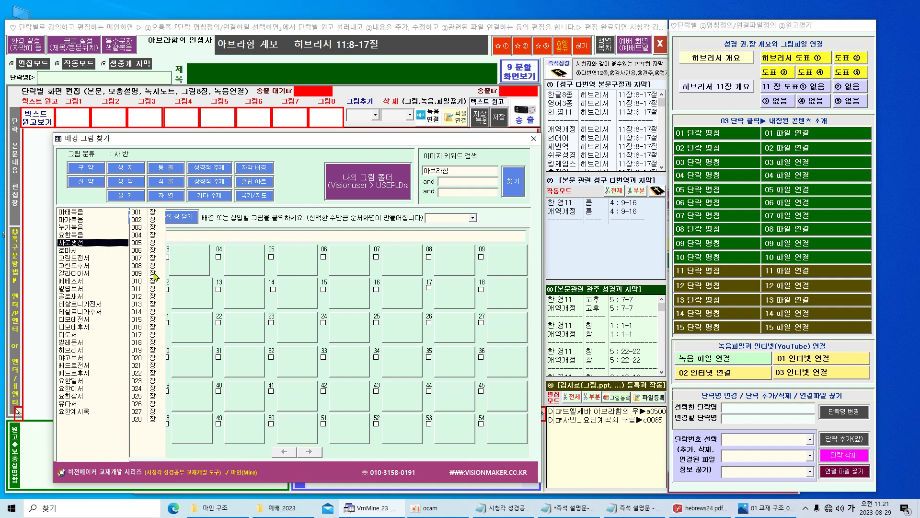
{"action": "left_click", "coordinate": [148, 304]}
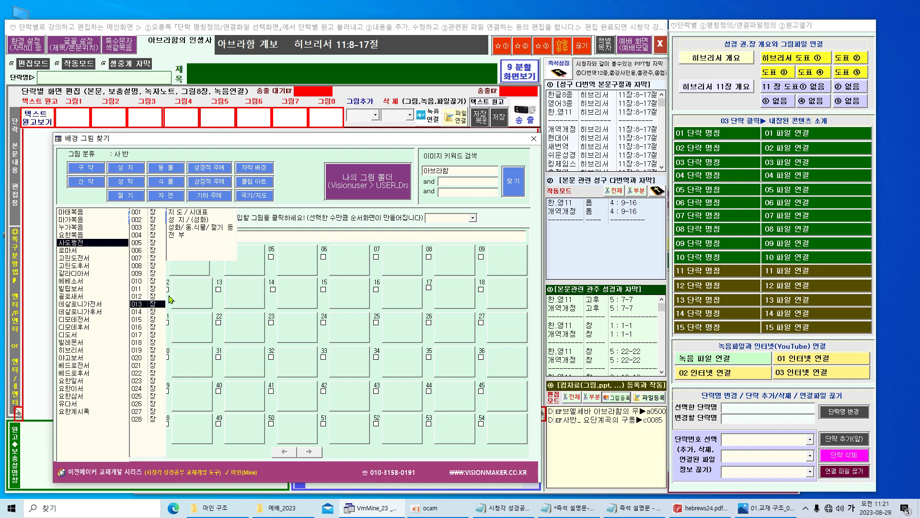
{"action": "left_click", "coordinate": [174, 235]}
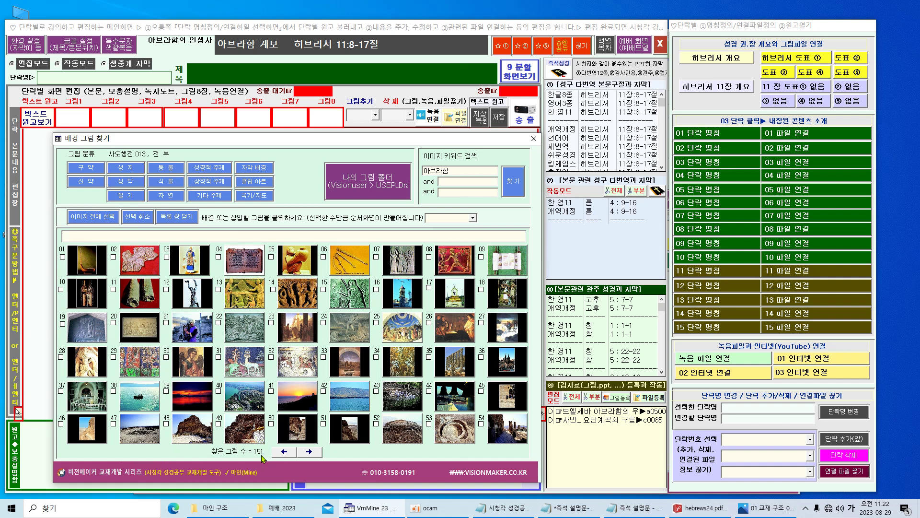
Step: List the 지도/시대표 pictures of 사도행전 chapter 013, and register picture 7, 바울의 첫번째 전도 여행 (m0031), as a resource
{"action": "left_click", "coordinate": [97, 186]}
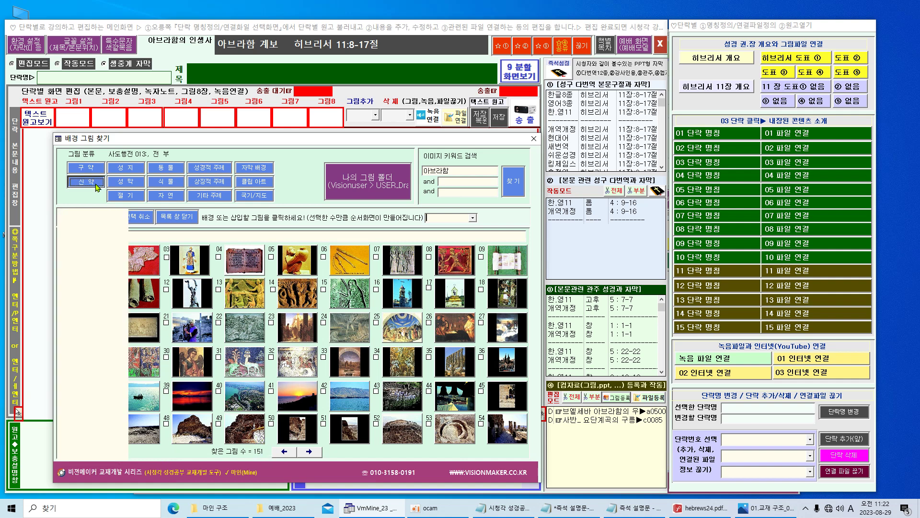
{"action": "left_click", "coordinate": [79, 245]}
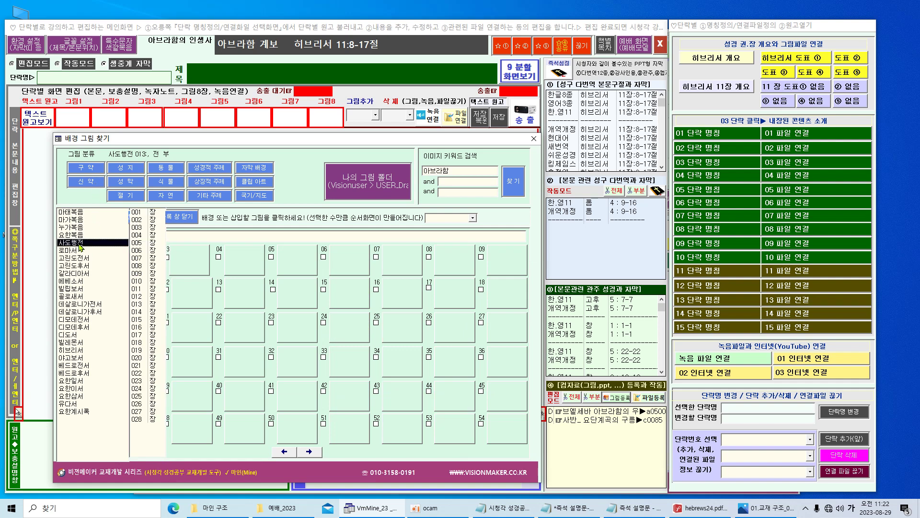
{"action": "left_click", "coordinate": [143, 304]}
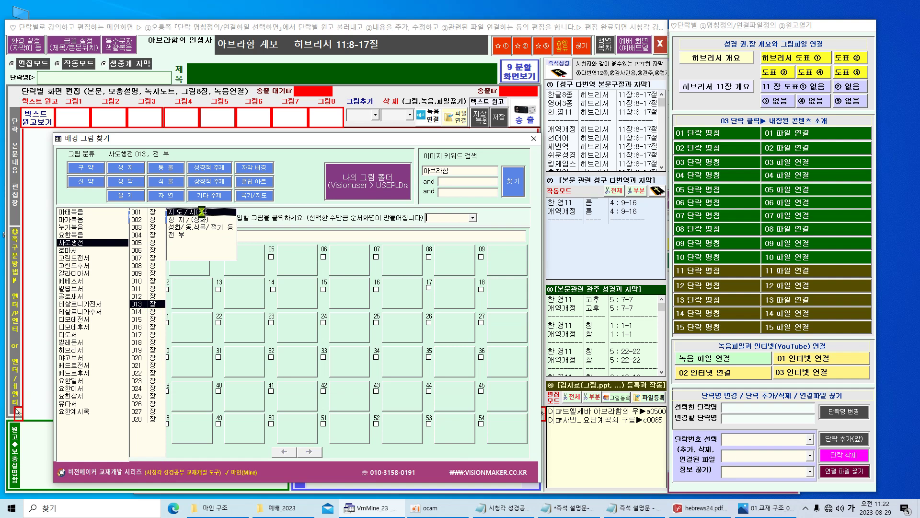
{"action": "left_click", "coordinate": [201, 213]}
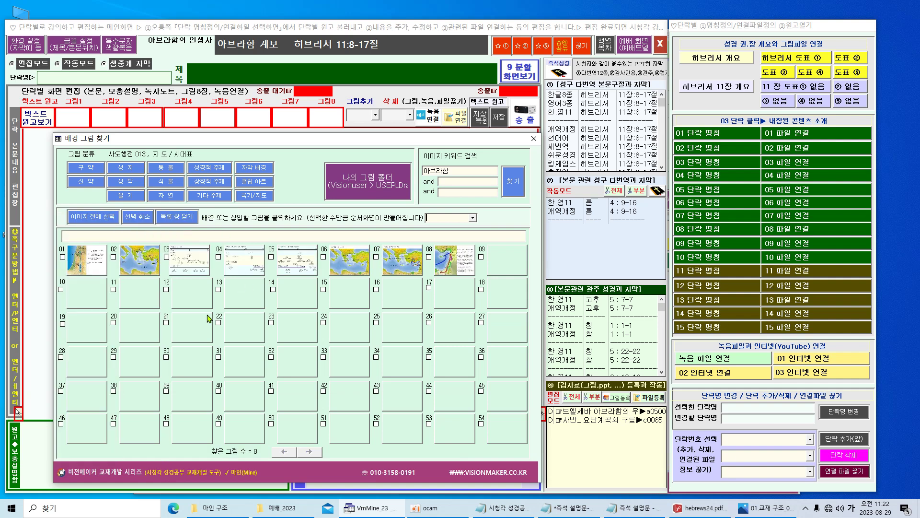
{"action": "left_click", "coordinate": [402, 271]}
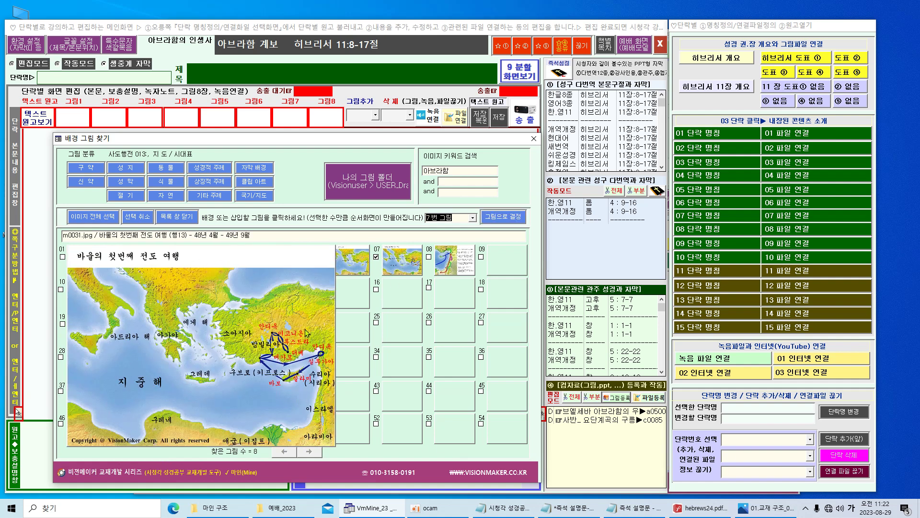
{"action": "left_click", "coordinate": [502, 218]}
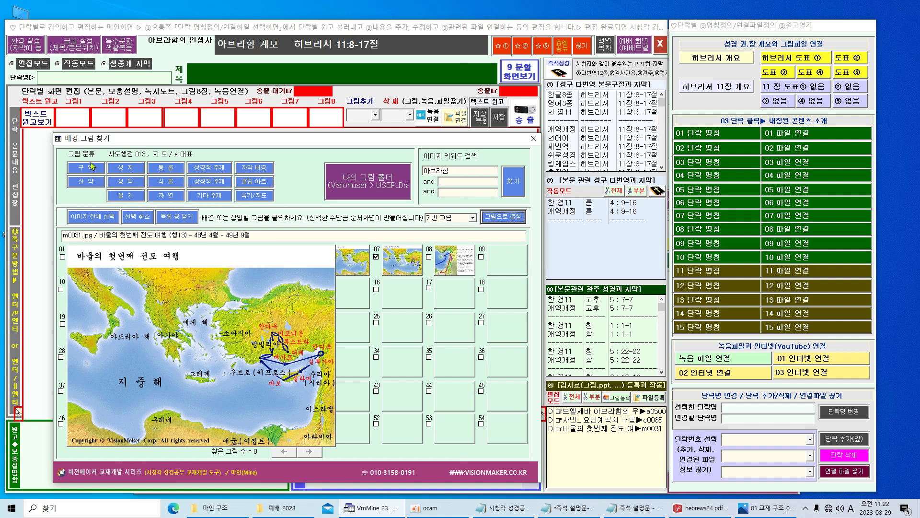
Step: List the 사해 가 pictures in the 성지 category, within the 사 ~ 아 range
{"action": "left_click", "coordinate": [121, 165]}
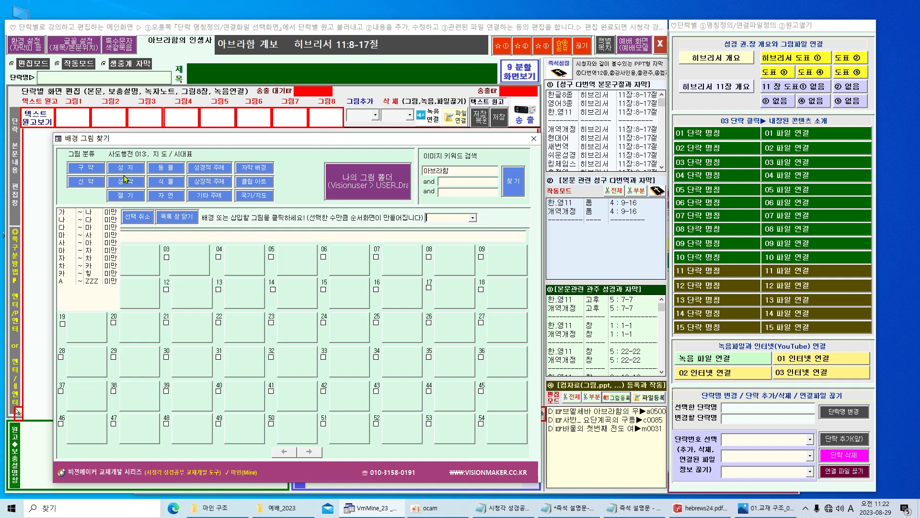
{"action": "left_click", "coordinate": [98, 244]}
{"action": "left_click", "coordinate": [140, 237]}
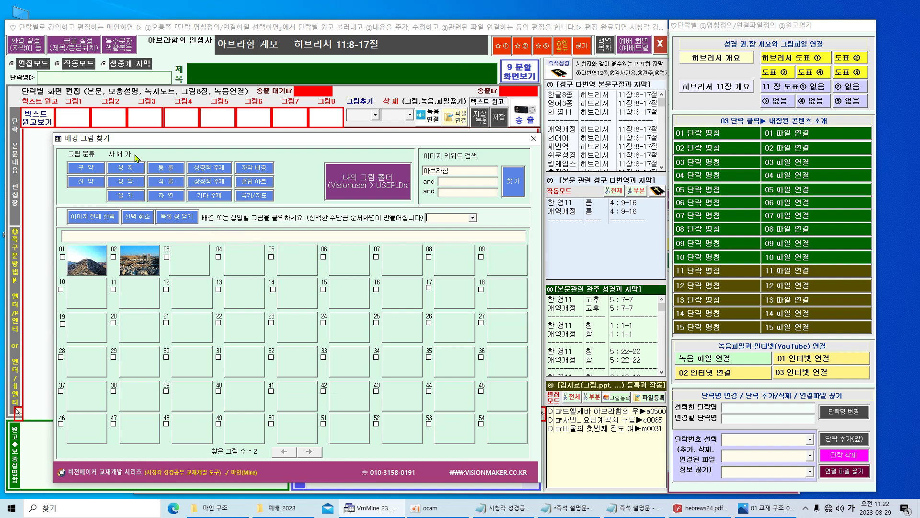
Step: Load the personal pictures from u04's 아브라함 folder, 07아브라함 계보, 1 계보, register 슬라이드51.JPG as a resource, and close the picture finder
{"action": "left_click", "coordinate": [365, 182]}
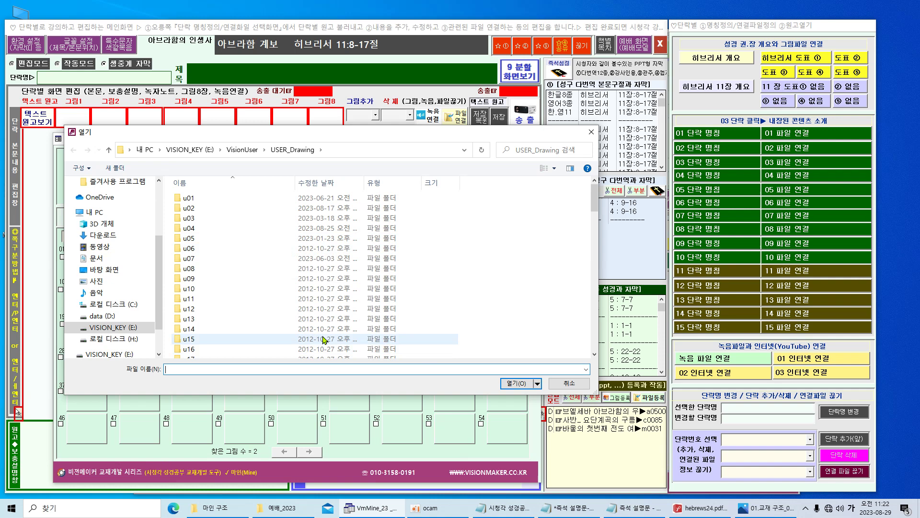
{"action": "double_click", "coordinate": [188, 229]}
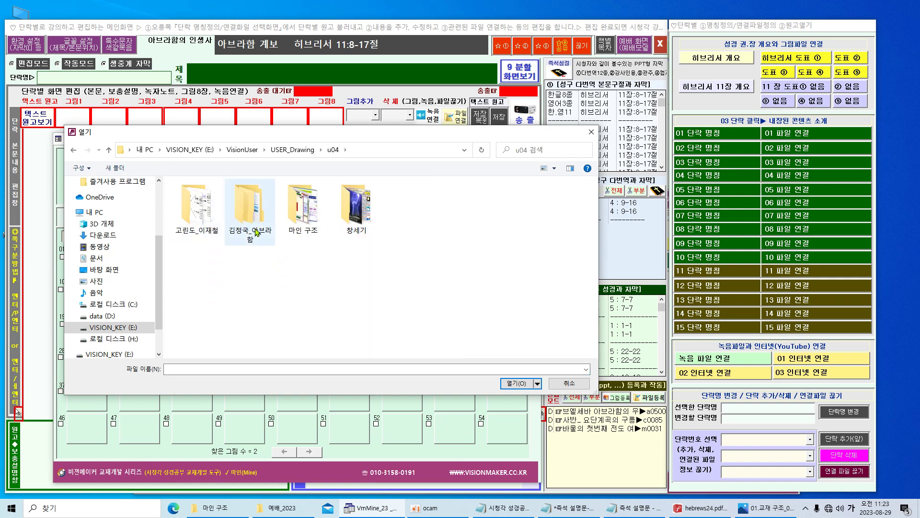
{"action": "double_click", "coordinate": [250, 232]}
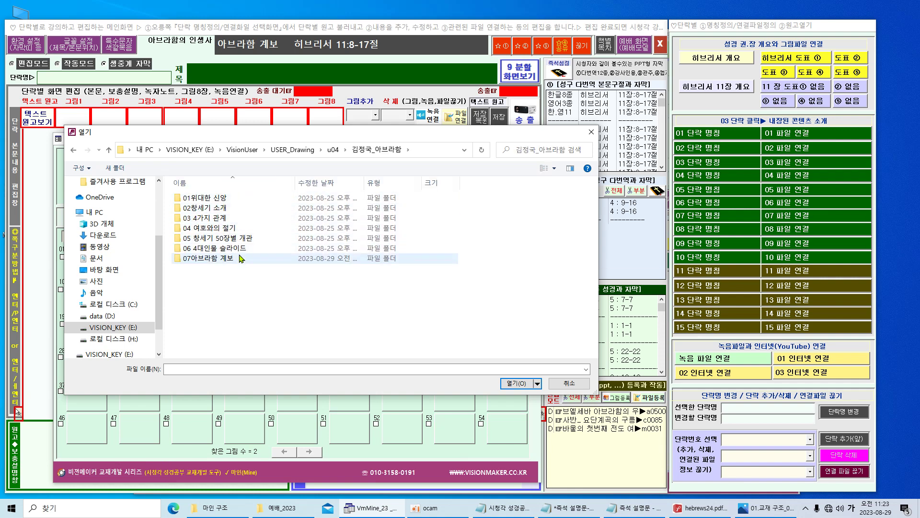
{"action": "double_click", "coordinate": [227, 260]}
{"action": "double_click", "coordinate": [204, 222]}
{"action": "double_click", "coordinate": [196, 212]}
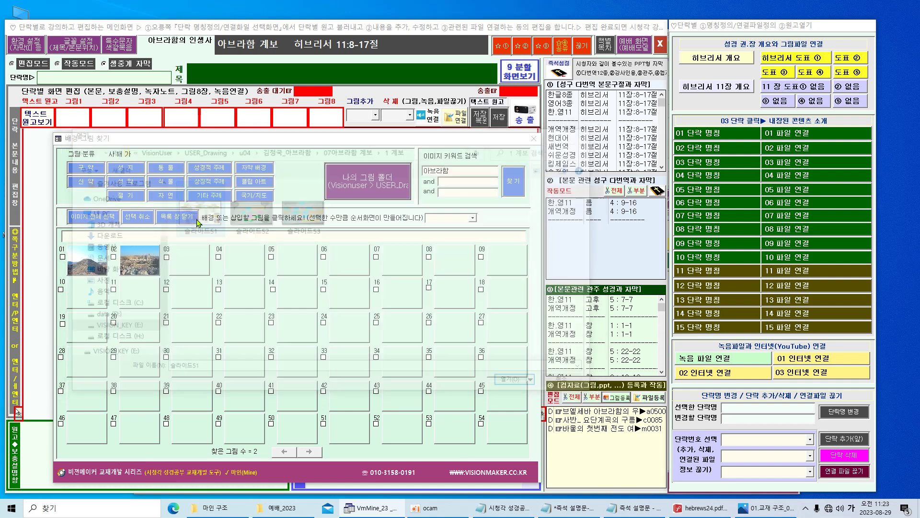
{"action": "left_click", "coordinate": [90, 266]}
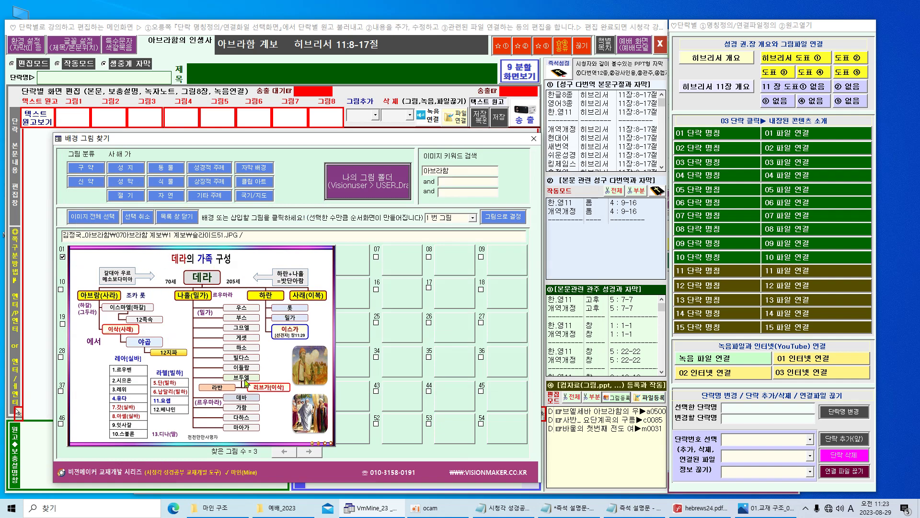
{"action": "left_click", "coordinate": [512, 219]}
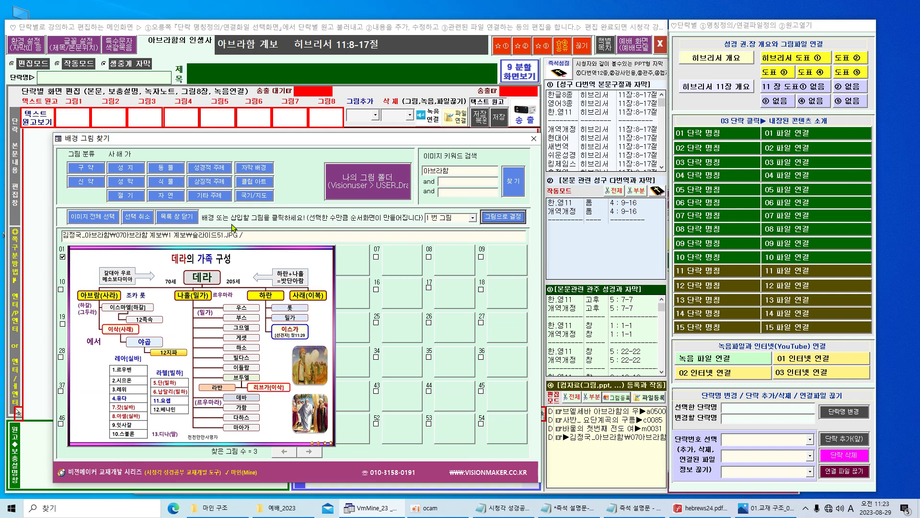
{"action": "left_click", "coordinate": [534, 139]}
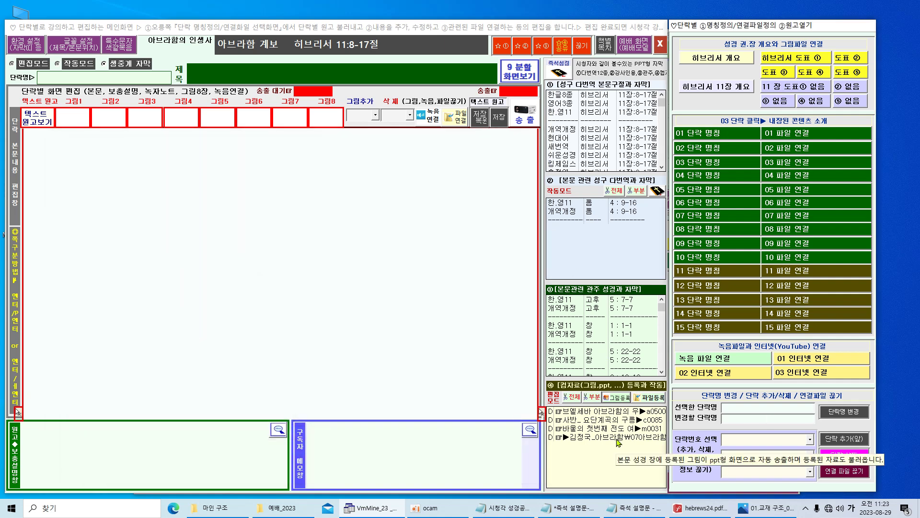
Step: Register the presentation 믿음에 대하여 from the 예배_파워포인트 folder as a file resource, and close its opened window
{"action": "left_click", "coordinate": [653, 398]}
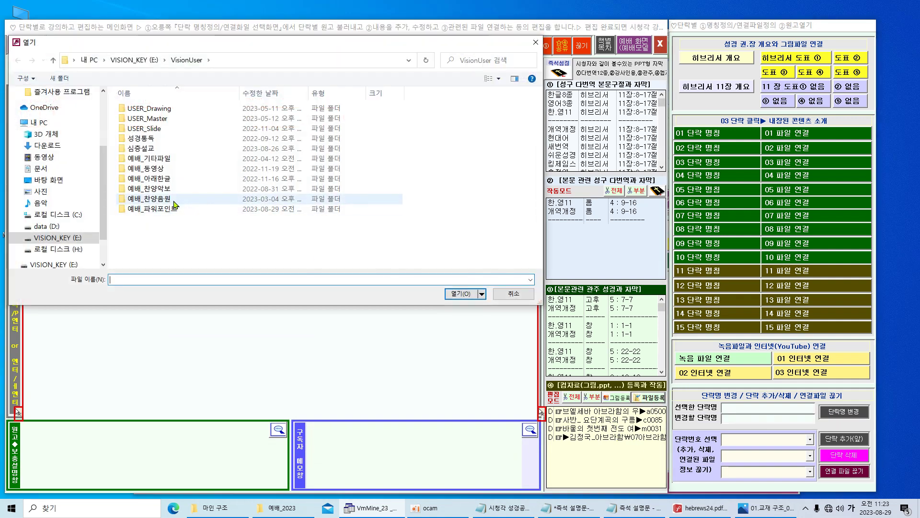
{"action": "double_click", "coordinate": [174, 209]}
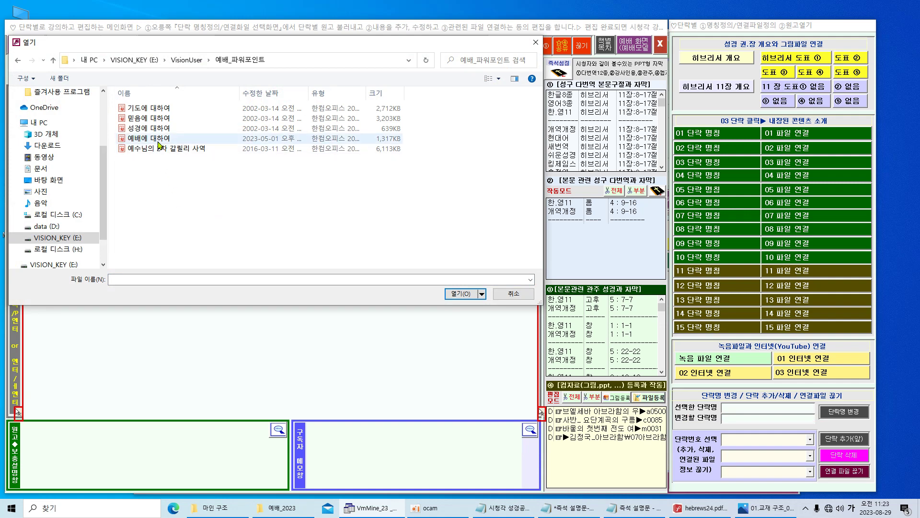
{"action": "double_click", "coordinate": [155, 120]}
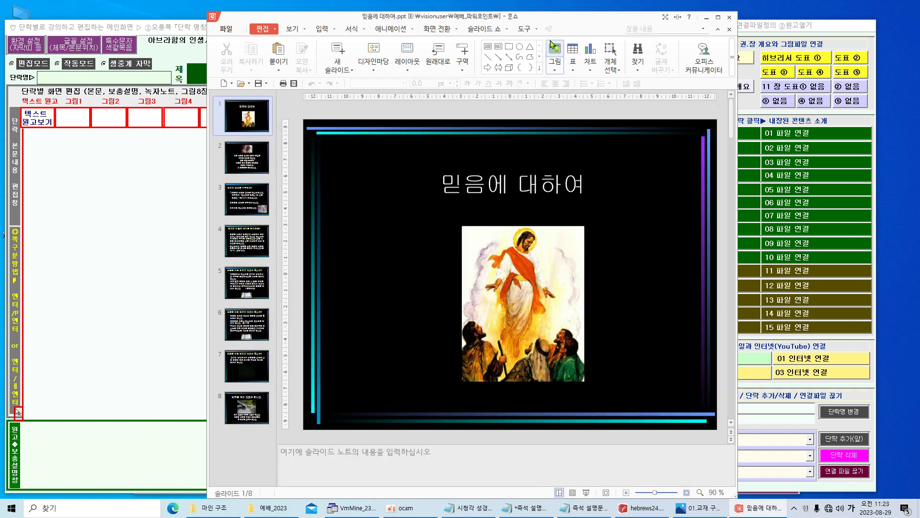
{"action": "left_click_drag", "start_coordinate": [560, 24], "coordinate": [485, 45]}
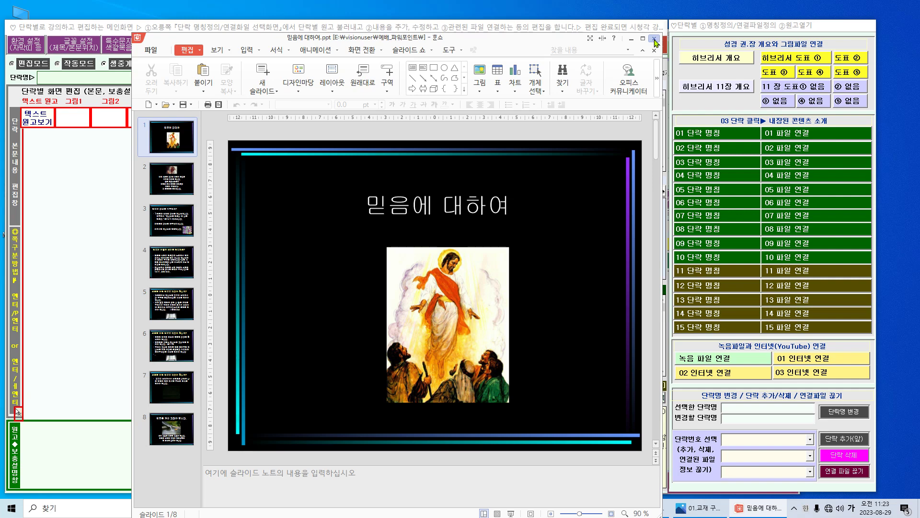
{"action": "left_click", "coordinate": [655, 38]}
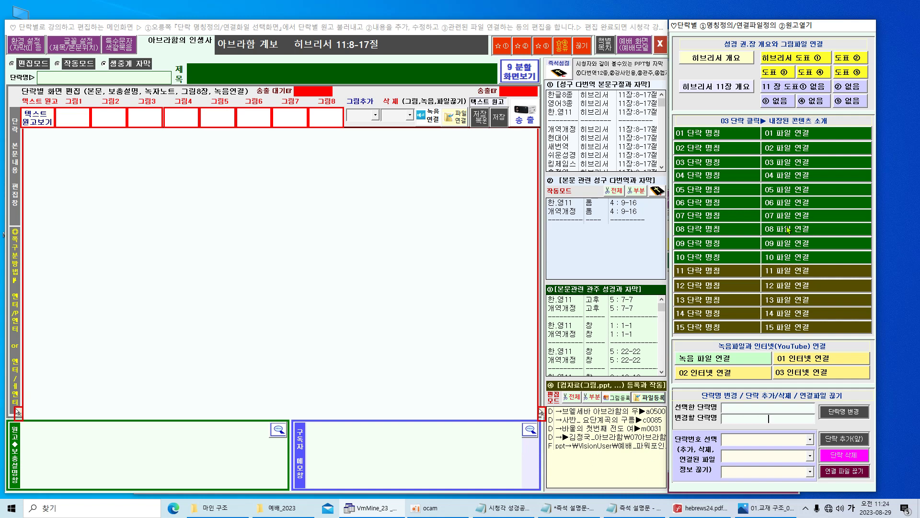
Step: Link the video 계속들어도 또 듣고 싶은 복음성가3 from the 예배_동영상 folder to paragraph 01's file connection, check its playback, and close the player
{"action": "left_click", "coordinate": [792, 134]}
{"action": "left_click_drag", "start_coordinate": [759, 42], "coordinate": [343, 70]}
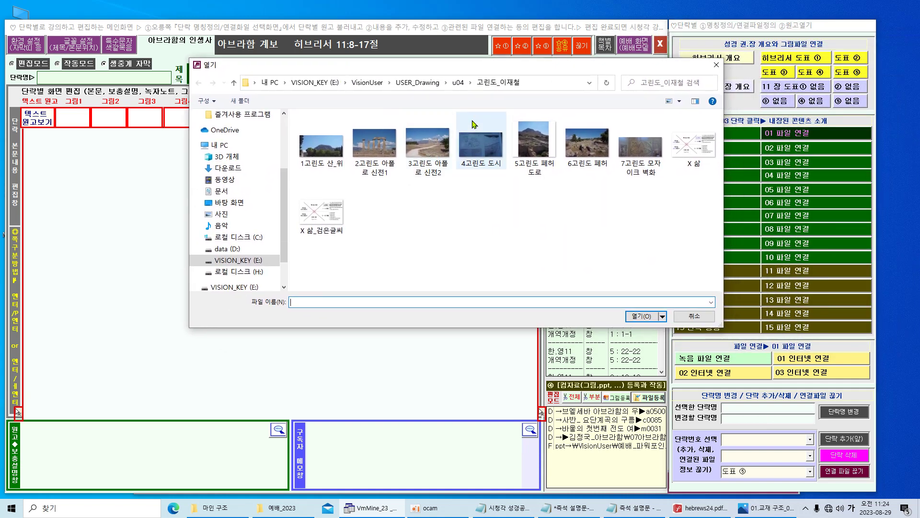
{"action": "left_click", "coordinate": [368, 82]}
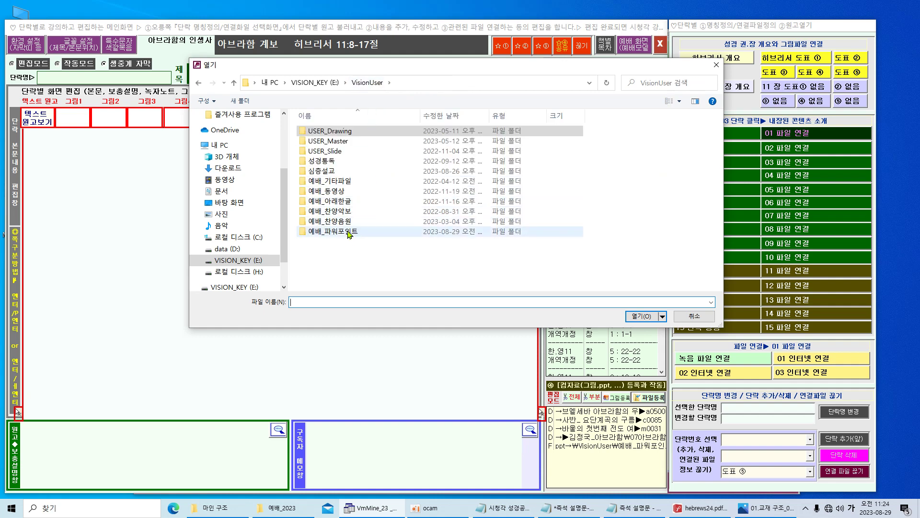
{"action": "double_click", "coordinate": [335, 192]}
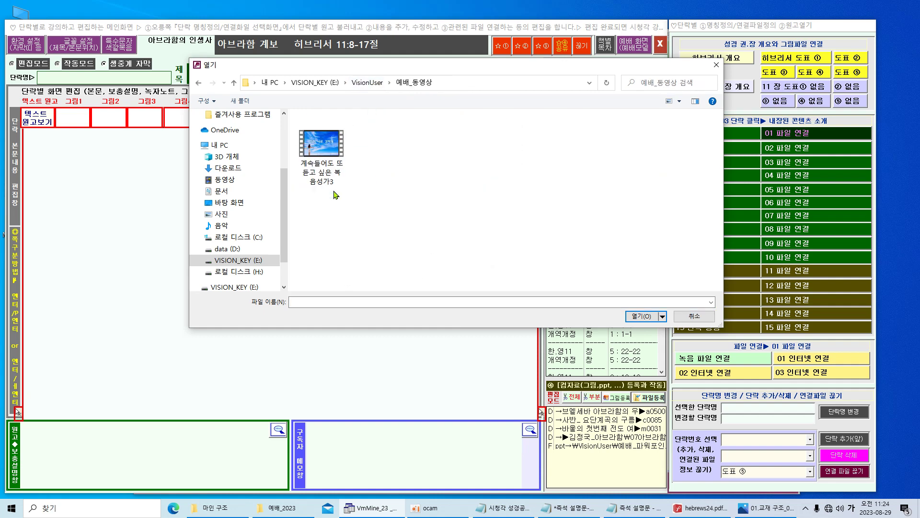
{"action": "double_click", "coordinate": [318, 147]}
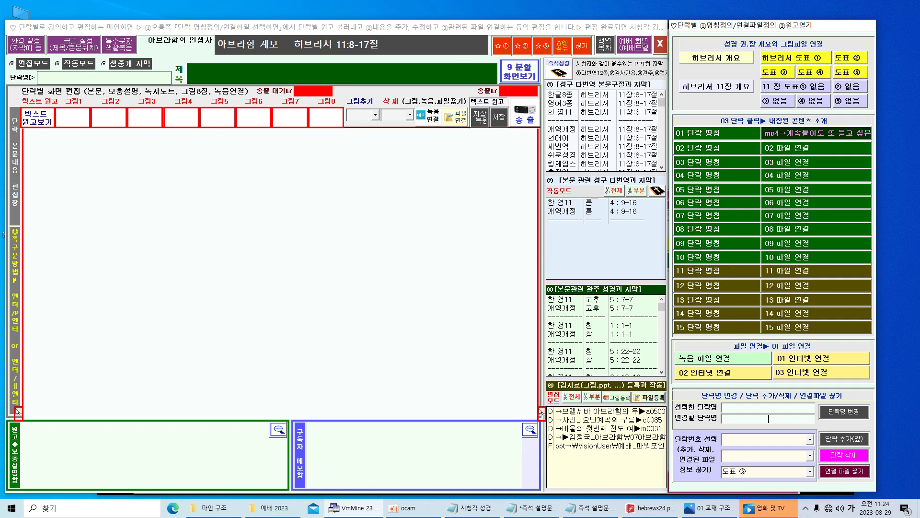
{"action": "left_click", "coordinate": [766, 510]}
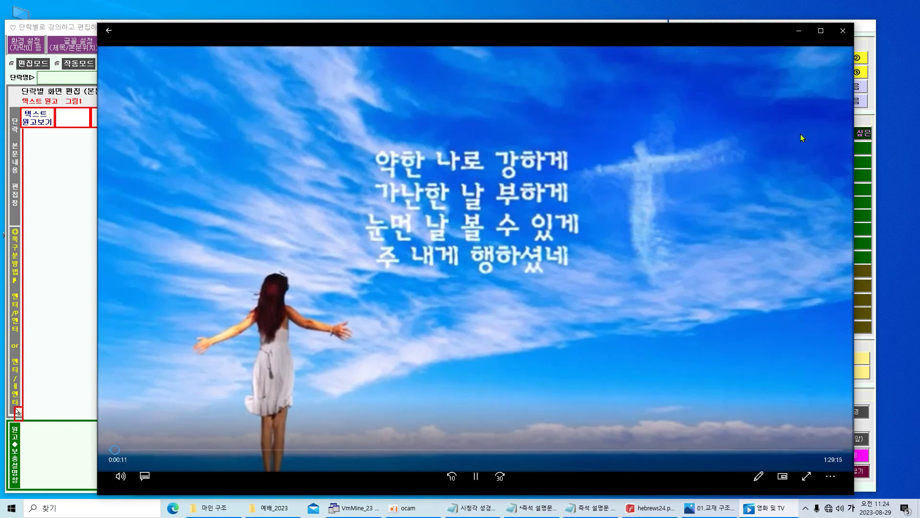
{"action": "left_click", "coordinate": [845, 32]}
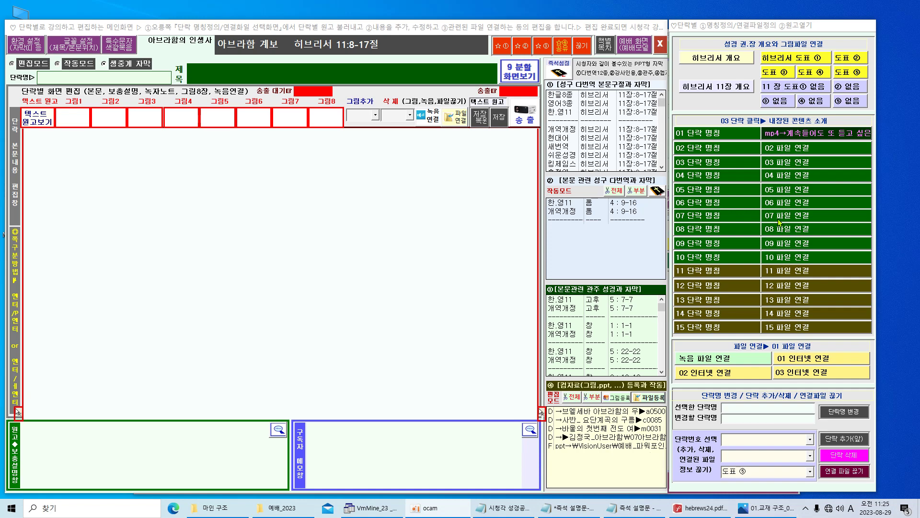
Step: Close the editing screen, and reopen contents entry 07 아브라함 계보 of the 아브라함의 인생사 book
{"action": "left_click", "coordinate": [661, 46]}
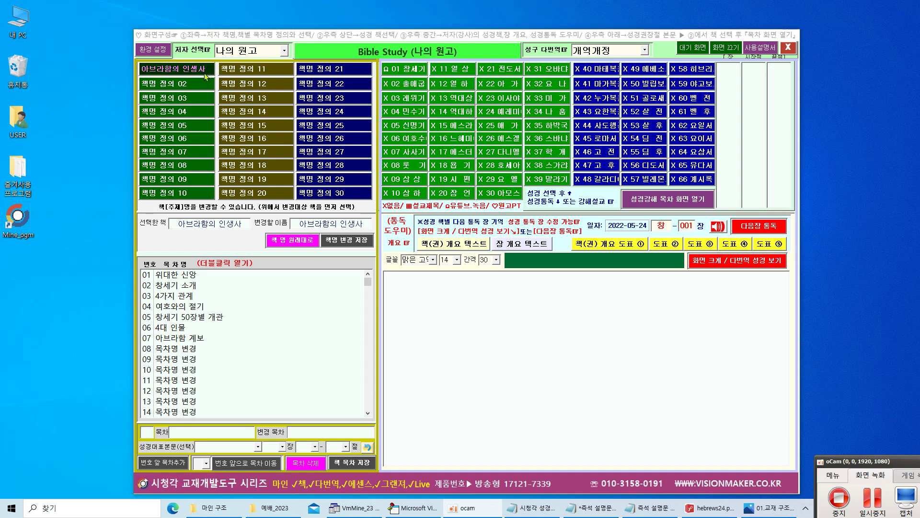
{"action": "left_click", "coordinate": [164, 338]}
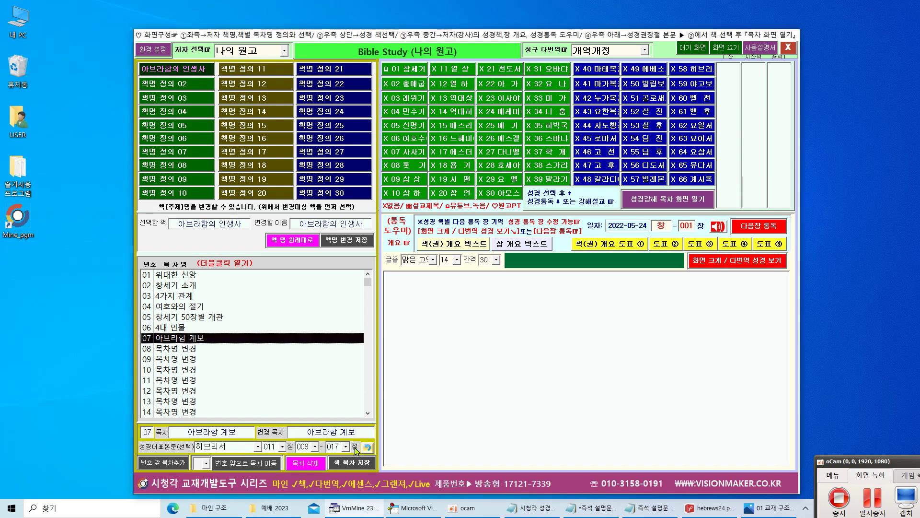
{"action": "double_click", "coordinate": [195, 340]}
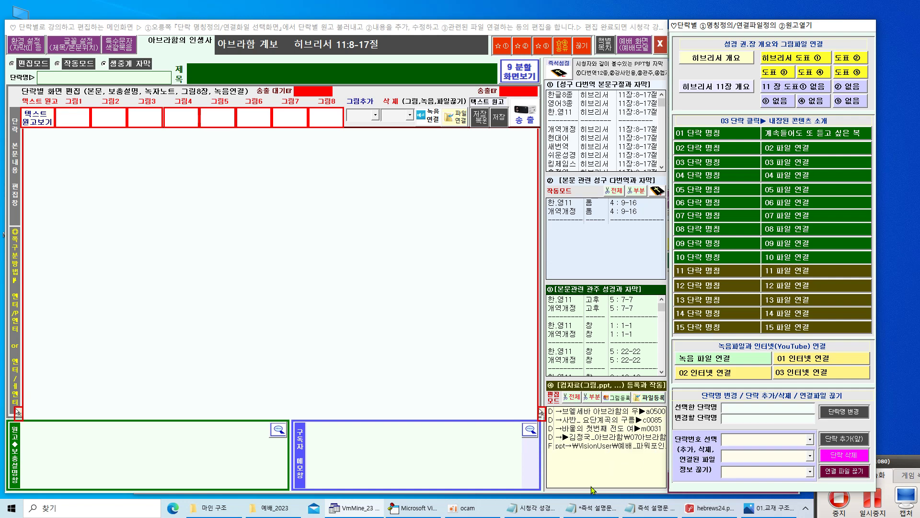
Step: Open the registered well picture a0500, send it to the output screen, and close it
{"action": "double_click", "coordinate": [612, 413]}
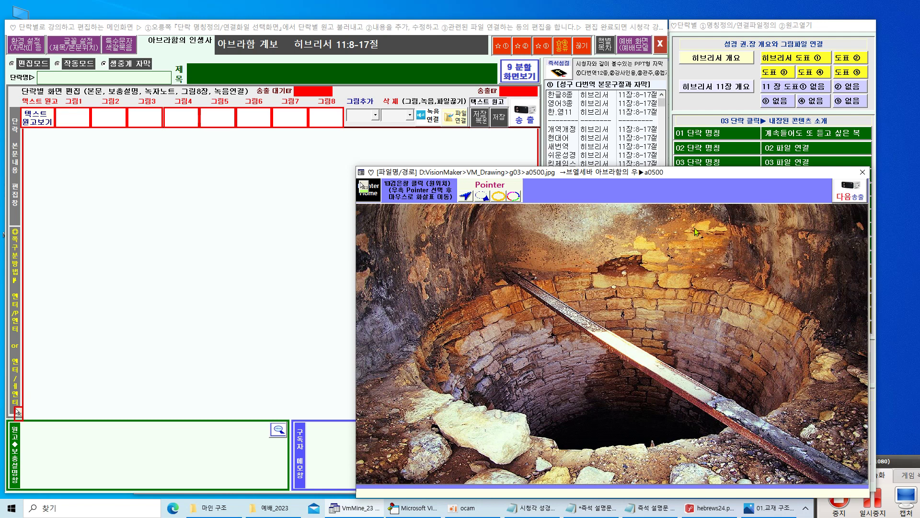
{"action": "left_click", "coordinate": [849, 191]}
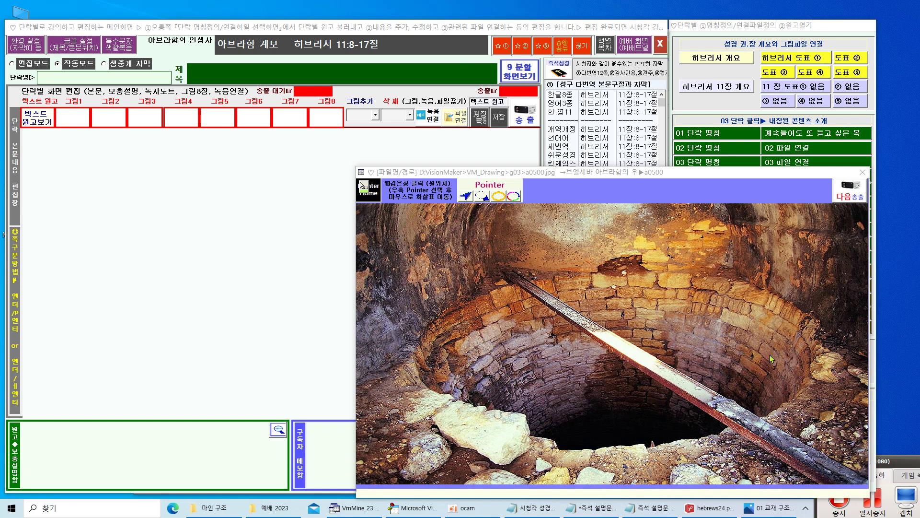
{"action": "left_click", "coordinate": [863, 172]}
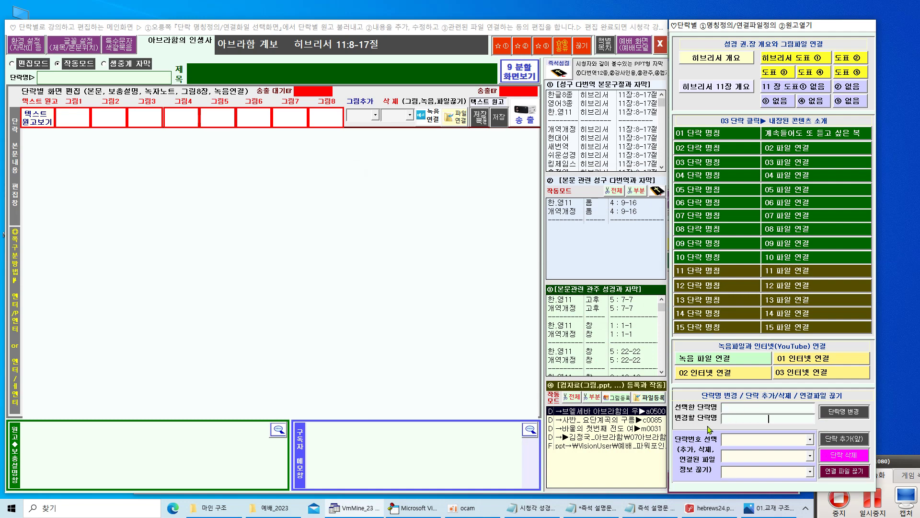
Step: Open the registered map m0031 of 바울의 첫번째 전도 여행, place the multicoloured circular pointer around 안디옥 on the eastern coast, and send it to the output screen
{"action": "left_click", "coordinate": [615, 430]}
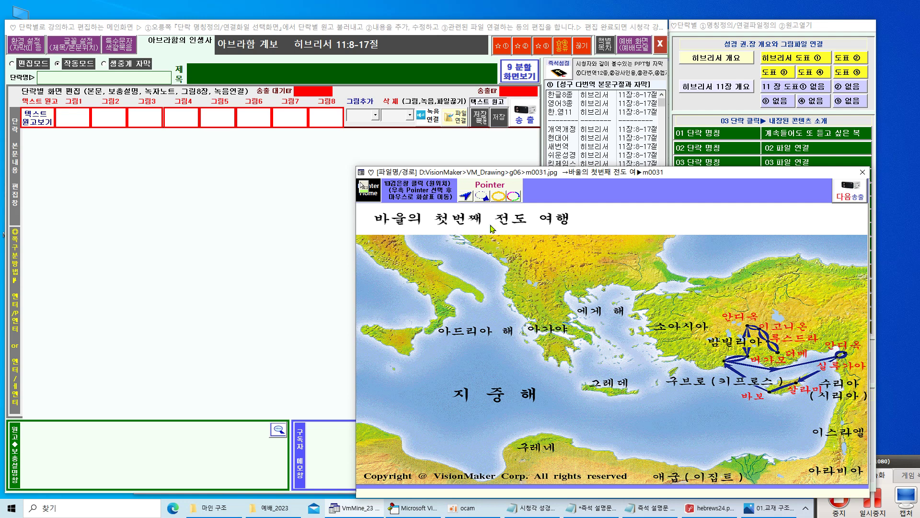
{"action": "left_click", "coordinate": [513, 195]}
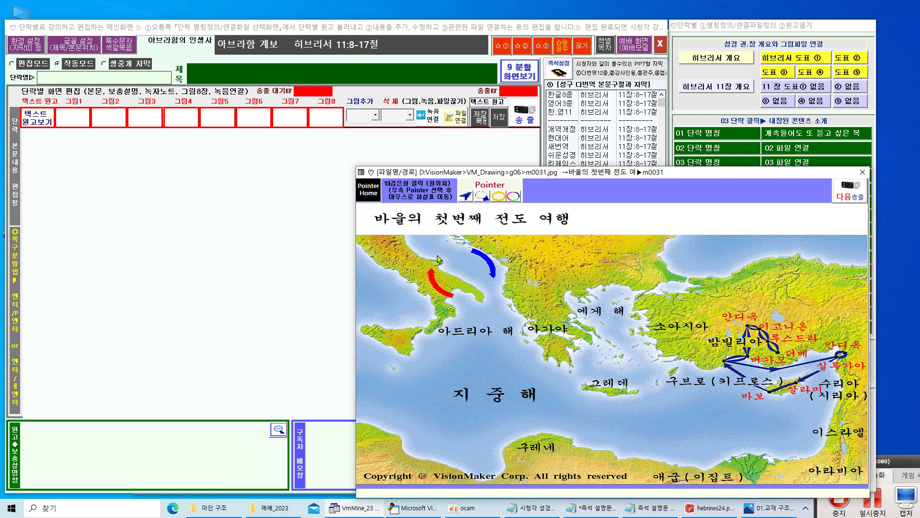
{"action": "left_click_drag", "start_coordinate": [802, 339], "coordinate": [811, 332]}
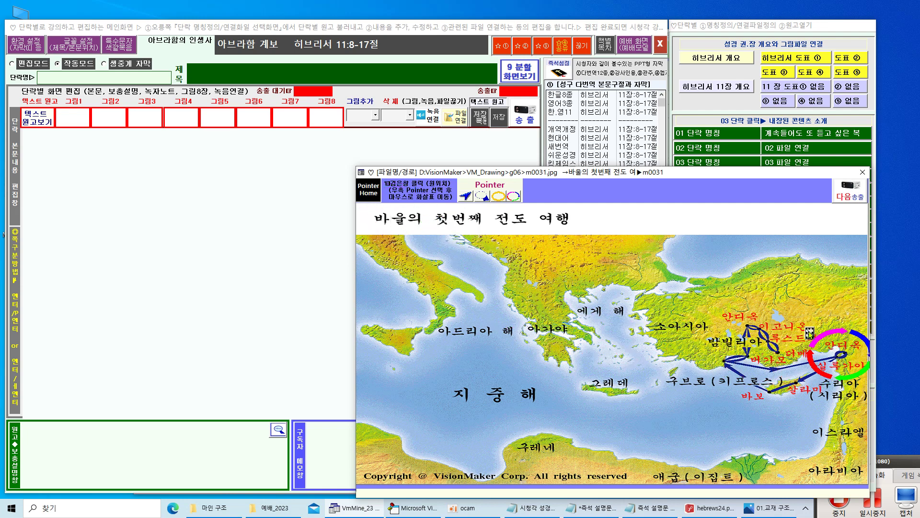
{"action": "left_click", "coordinate": [853, 196]}
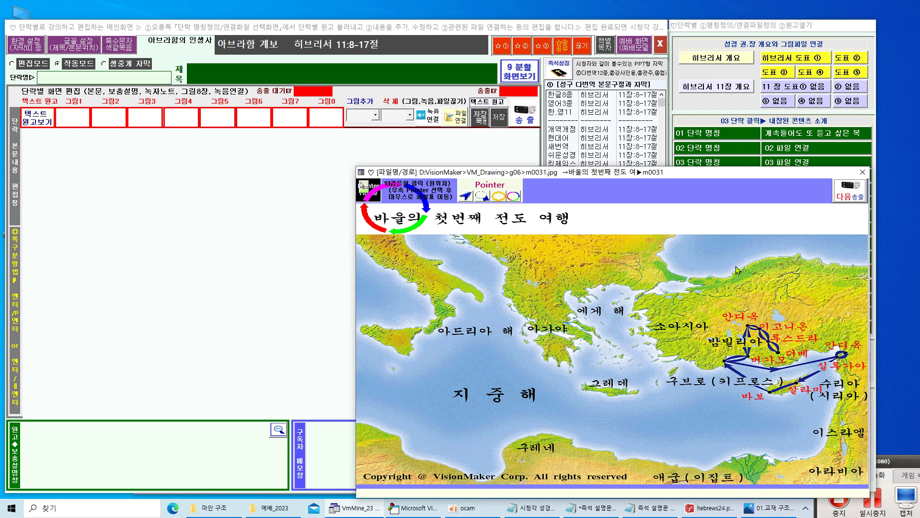
{"action": "left_click_drag", "start_coordinate": [364, 189], "coordinate": [809, 335]}
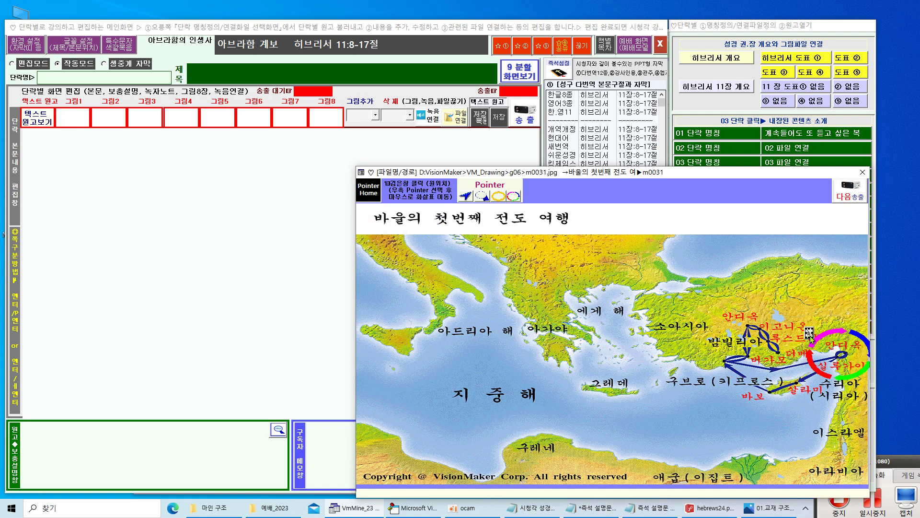
{"action": "left_click", "coordinate": [846, 200]}
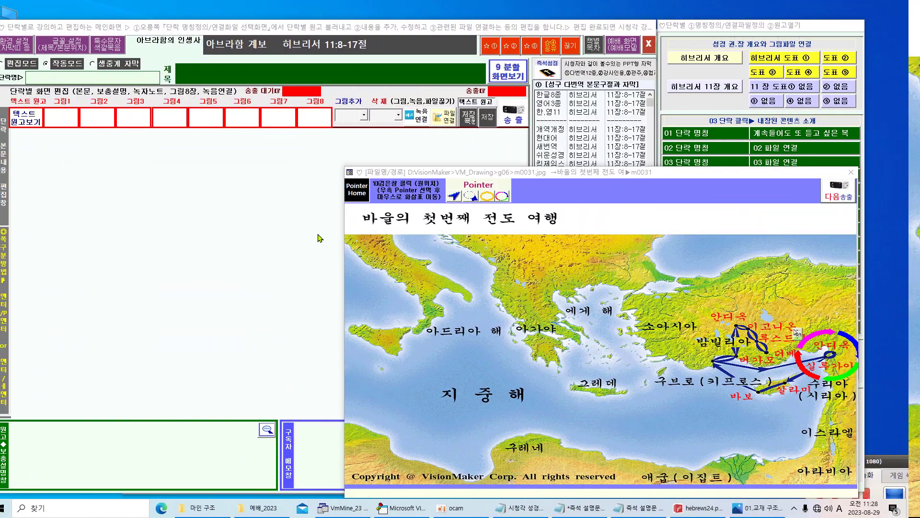
Step: Switch the map's pointer to the arrow, move it to the label just below the coastal 안디옥, and close the map
{"action": "left_click", "coordinate": [453, 199]}
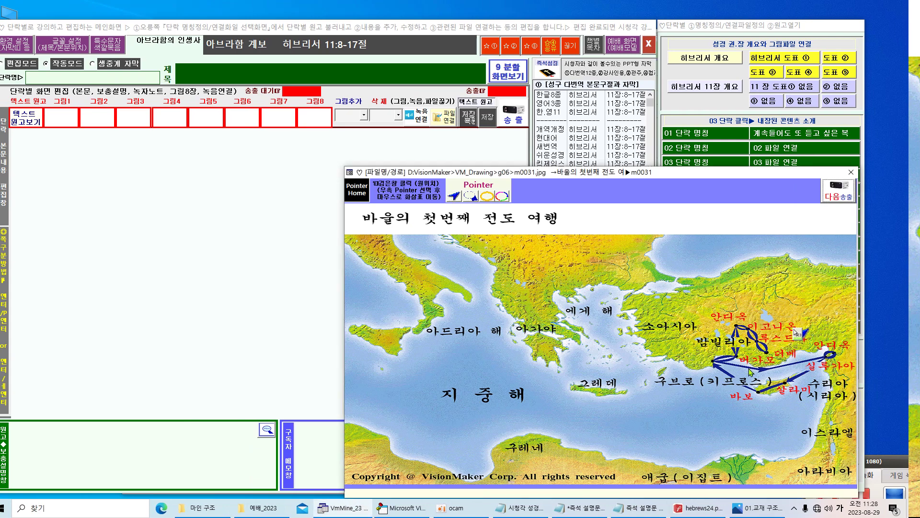
{"action": "left_click_drag", "start_coordinate": [798, 329], "coordinate": [815, 365]}
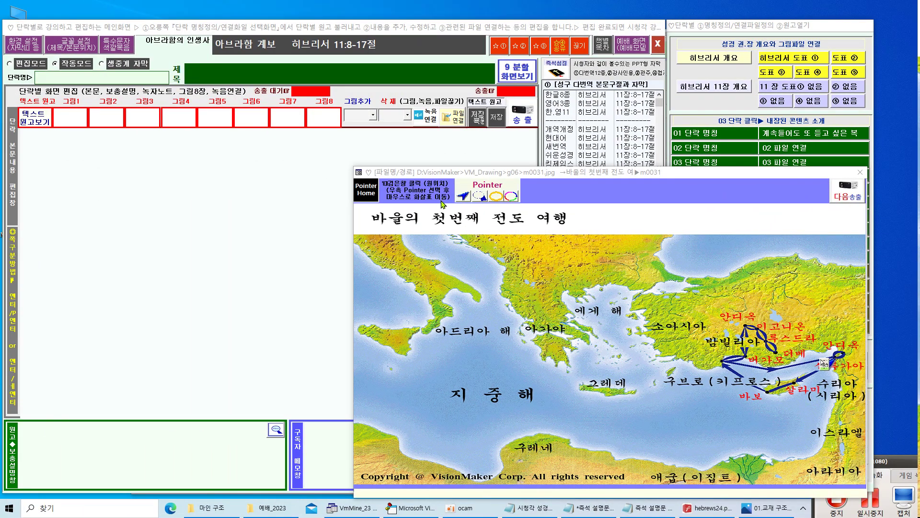
{"action": "left_click", "coordinate": [861, 172]}
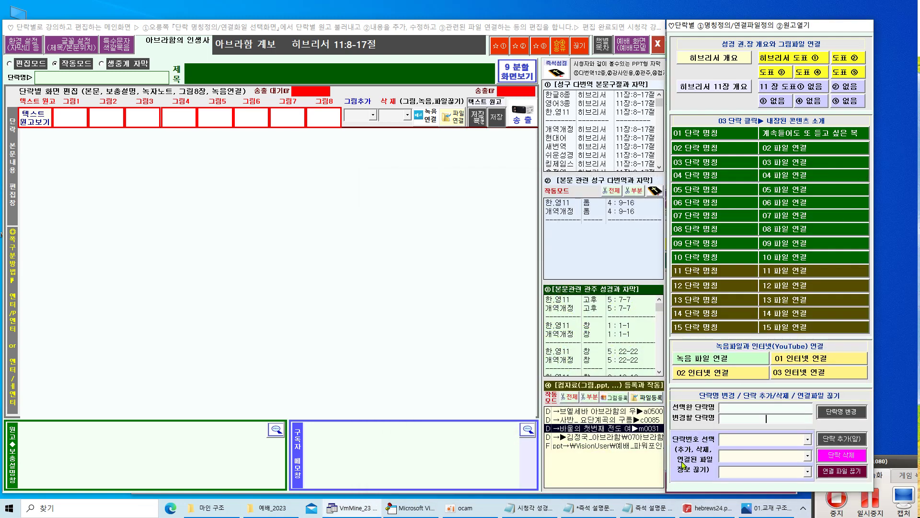
Step: Check that the registered presentation 믿음에 대하여 opens, and present the registered family chart 슬라이드51.JPG on the output screen, closing each one
{"action": "double_click", "coordinate": [620, 446]}
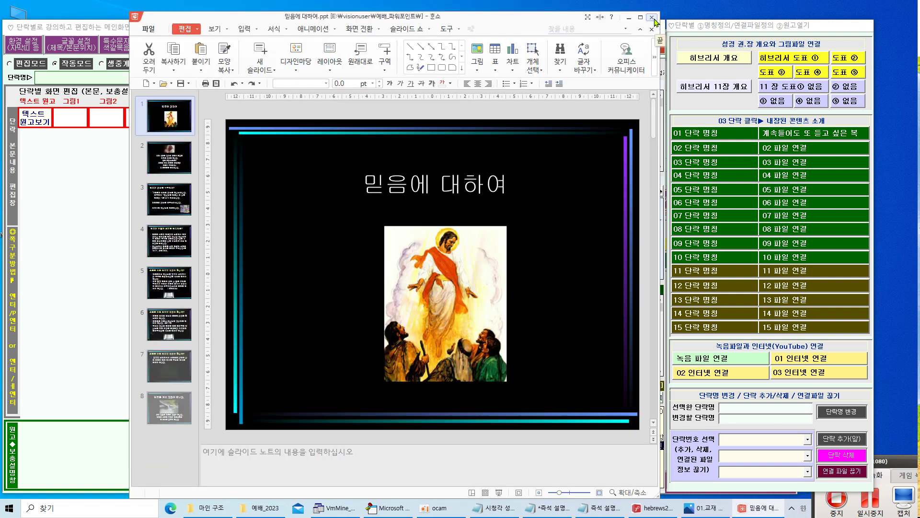
{"action": "left_click", "coordinate": [653, 18]}
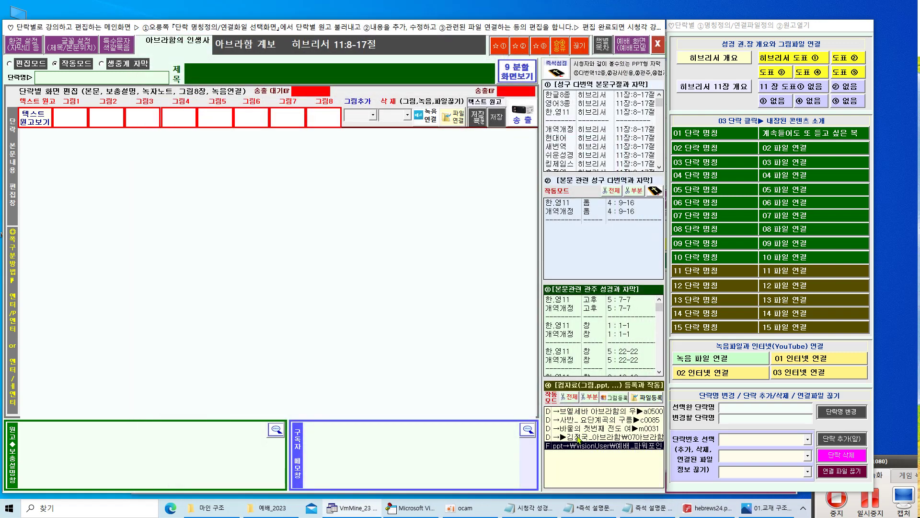
{"action": "double_click", "coordinate": [579, 438]}
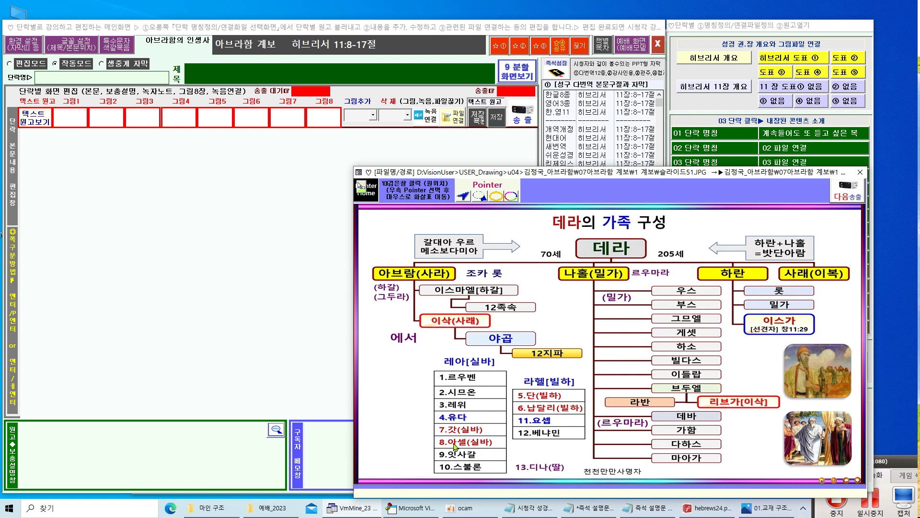
{"action": "left_click", "coordinate": [849, 192]}
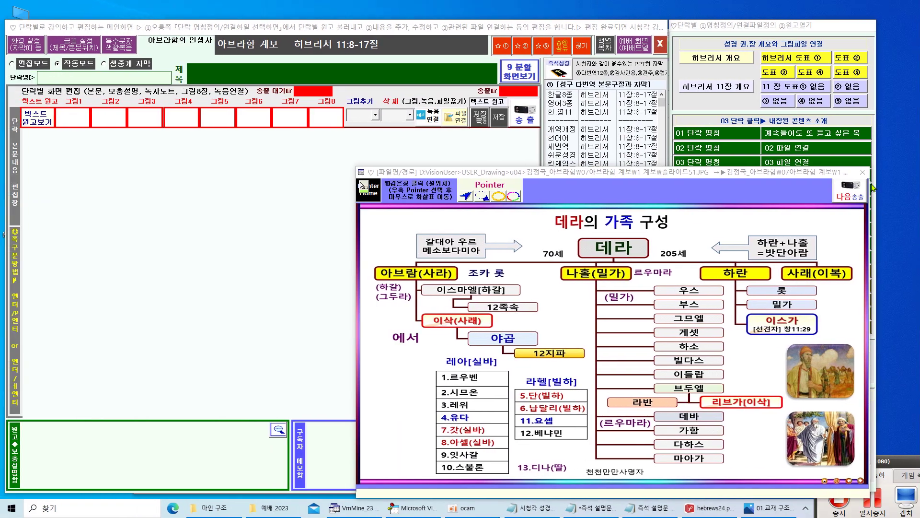
{"action": "left_click", "coordinate": [863, 172]}
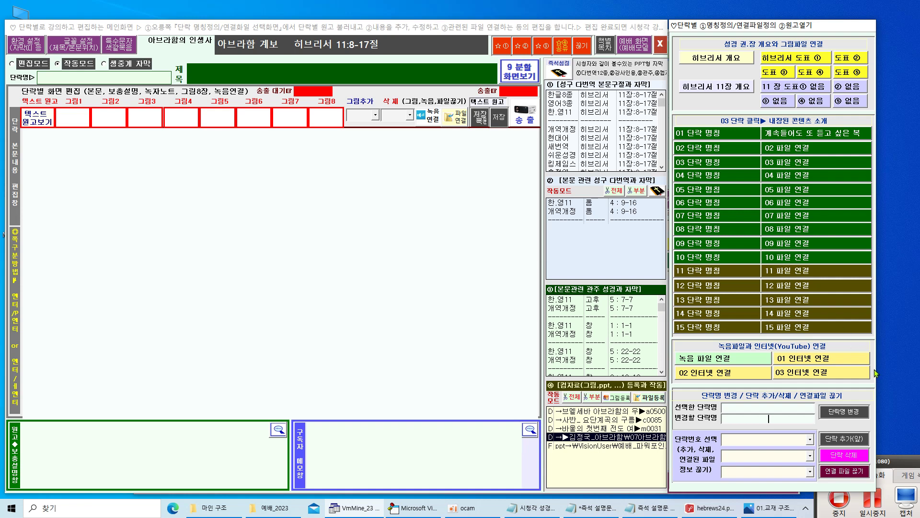
{"action": "left_click", "coordinate": [895, 466]}
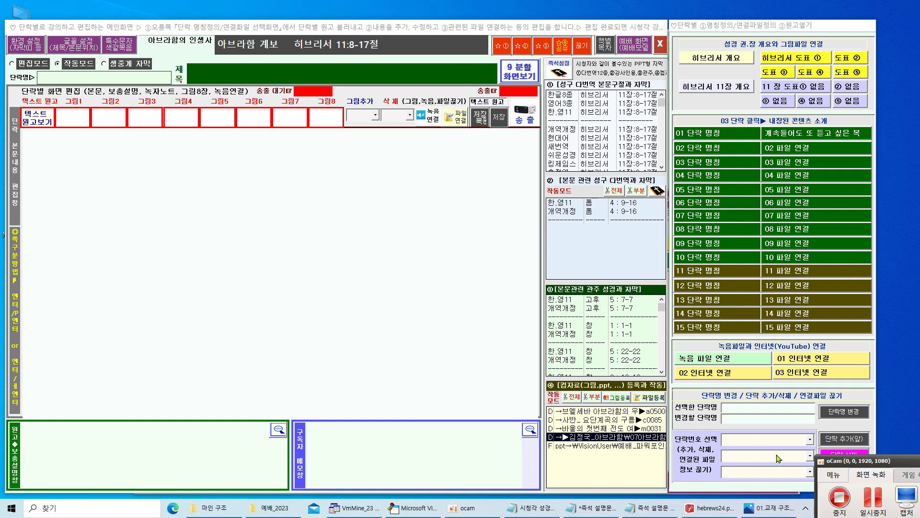
{"action": "left_click", "coordinate": [469, 508]}
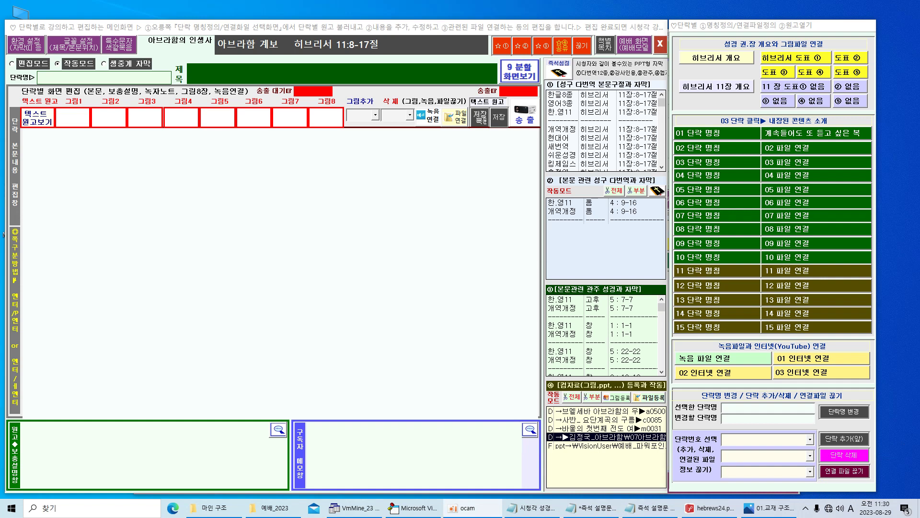
Step: Review section 5 of the Notepad file 즉석 설명문-순서요약, highlighting its title, subject, contents entry and main passage, and keep the file open
{"action": "left_click", "coordinate": [592, 508]}
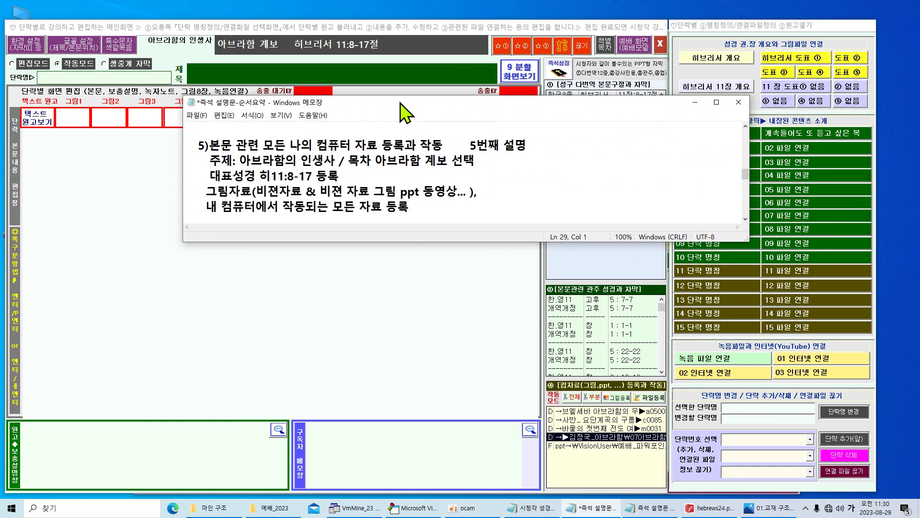
{"action": "left_click_drag", "start_coordinate": [401, 103], "coordinate": [388, 109]}
{"action": "left_click_drag", "start_coordinate": [513, 151], "coordinate": [452, 145]}
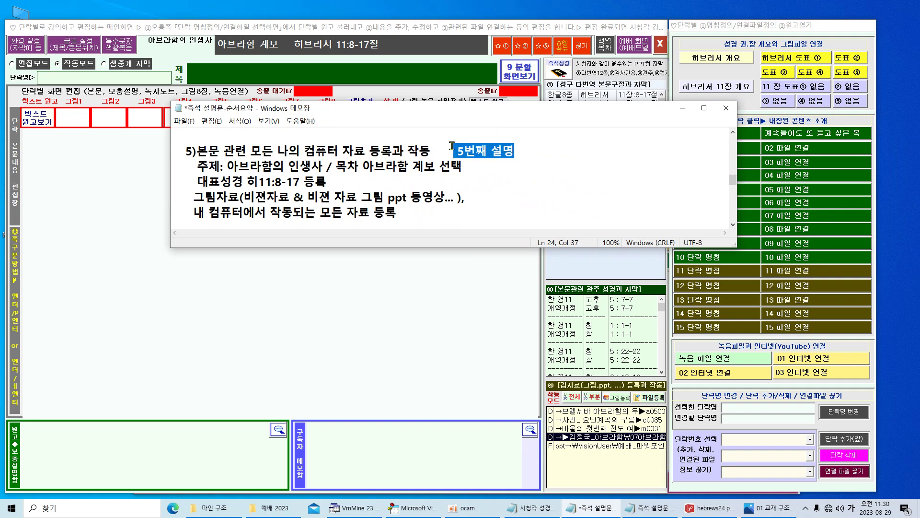
{"action": "left_click_drag", "start_coordinate": [290, 151], "coordinate": [398, 153]}
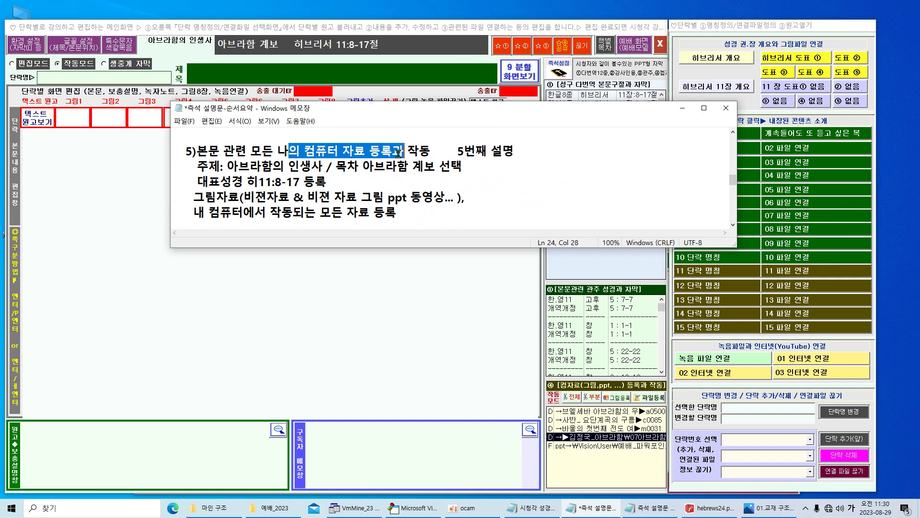
{"action": "left_click_drag", "start_coordinate": [223, 153], "coordinate": [208, 156]}
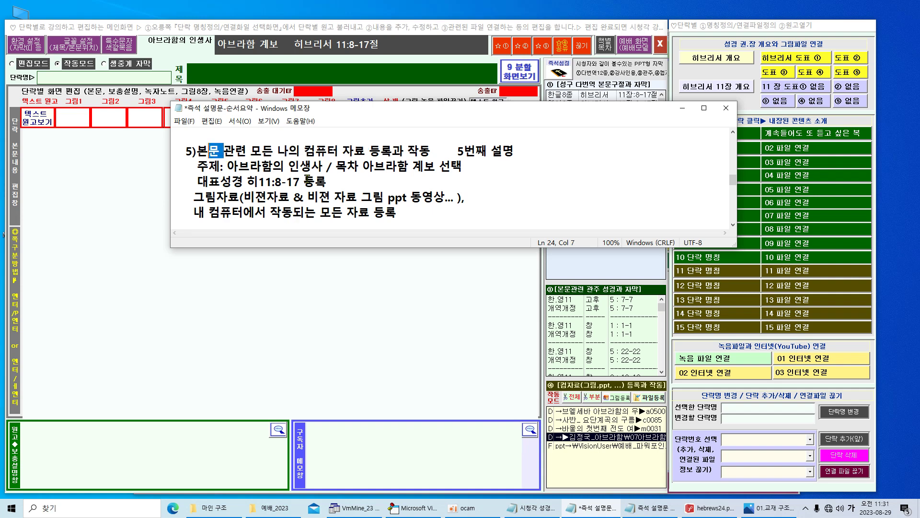
{"action": "left_click_drag", "start_coordinate": [324, 167], "coordinate": [225, 160]}
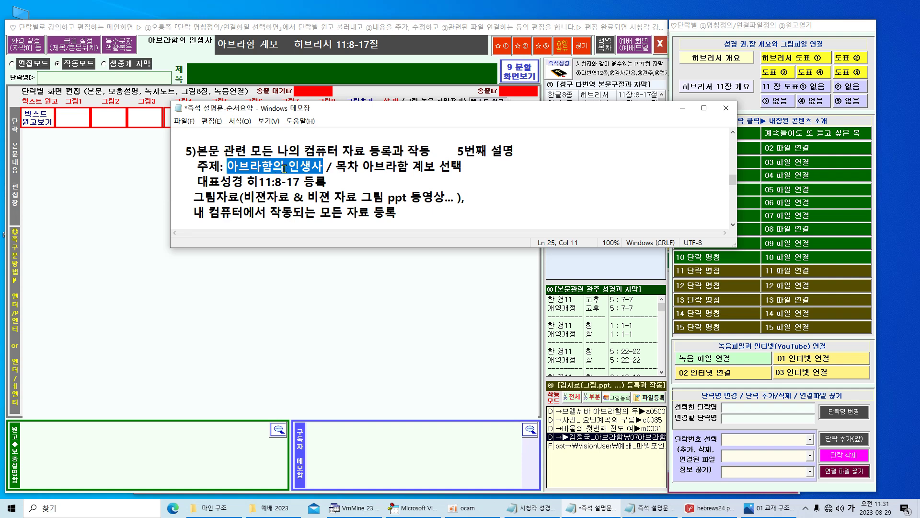
{"action": "left_click_drag", "start_coordinate": [463, 166], "coordinate": [363, 164]}
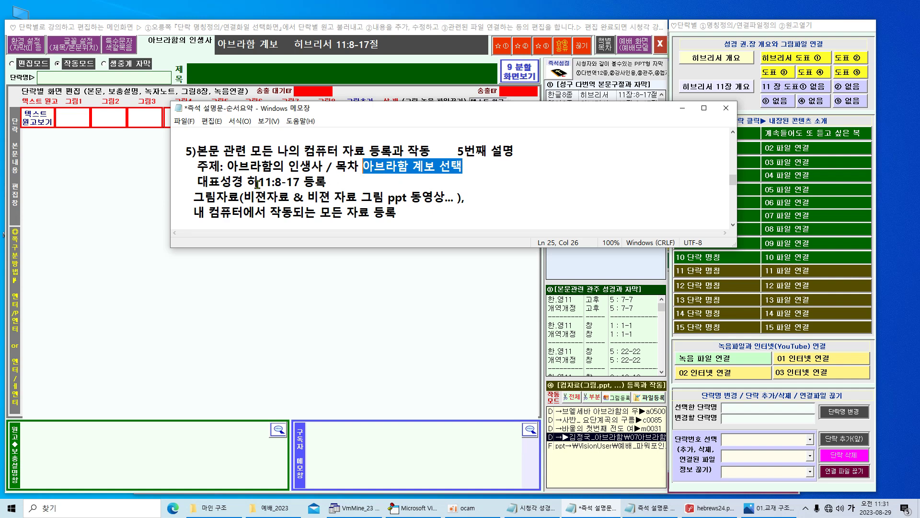
{"action": "left_click", "coordinate": [229, 182]}
{"action": "left_click_drag", "start_coordinate": [230, 182], "coordinate": [307, 182]}
{"action": "left_click_drag", "start_coordinate": [467, 109], "coordinate": [262, 113]}
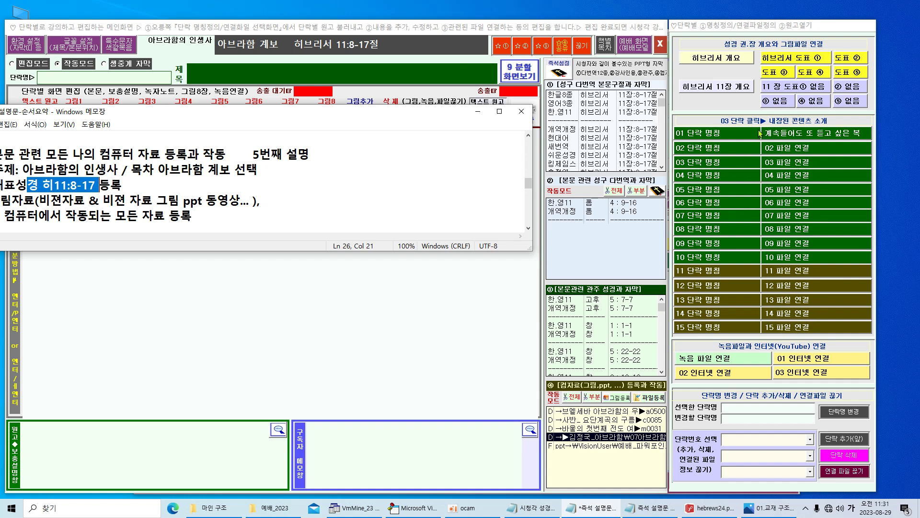
{"action": "left_click", "coordinate": [523, 114]}
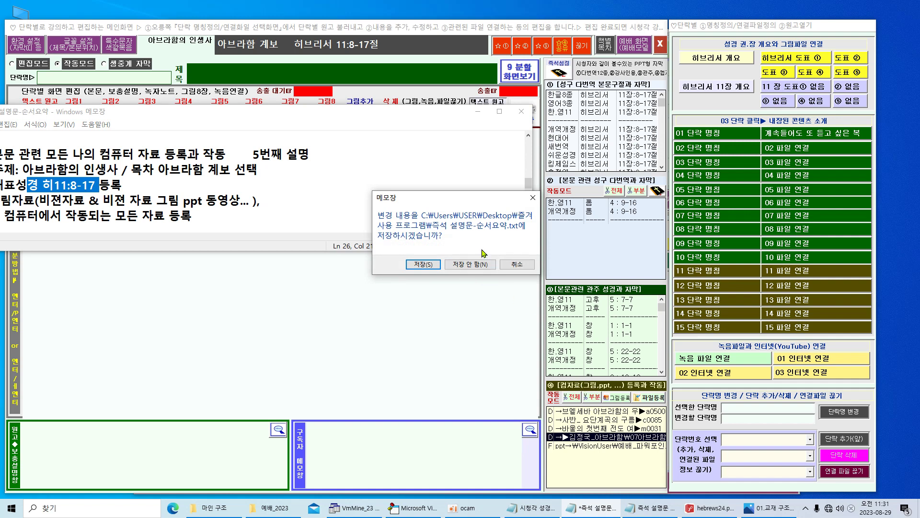
{"action": "left_click", "coordinate": [517, 264]}
Step: Add the line 비젼메이커 directly above section 5 in the notes
{"action": "left_click_drag", "start_coordinate": [412, 112], "coordinate": [919, 202]}
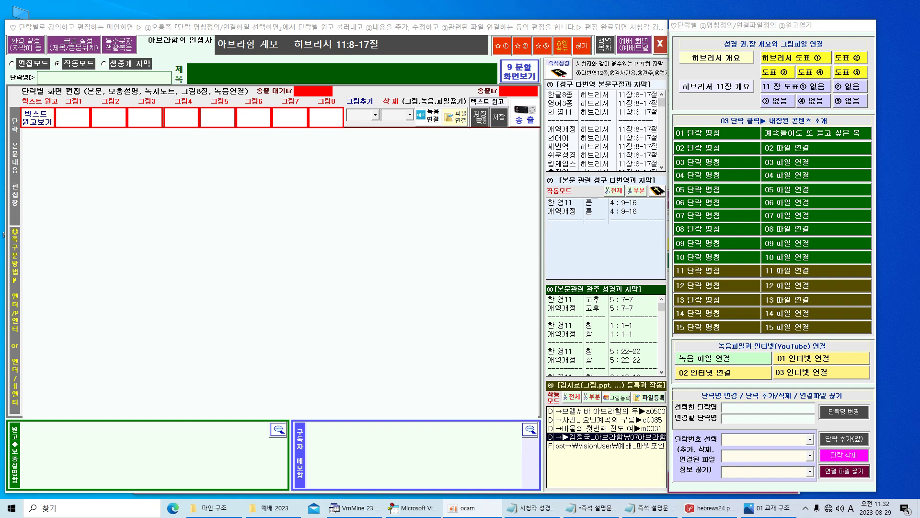
{"action": "left_click_drag", "start_coordinate": [919, 118], "coordinate": [421, 133]}
{"action": "left_click", "coordinate": [384, 157]}
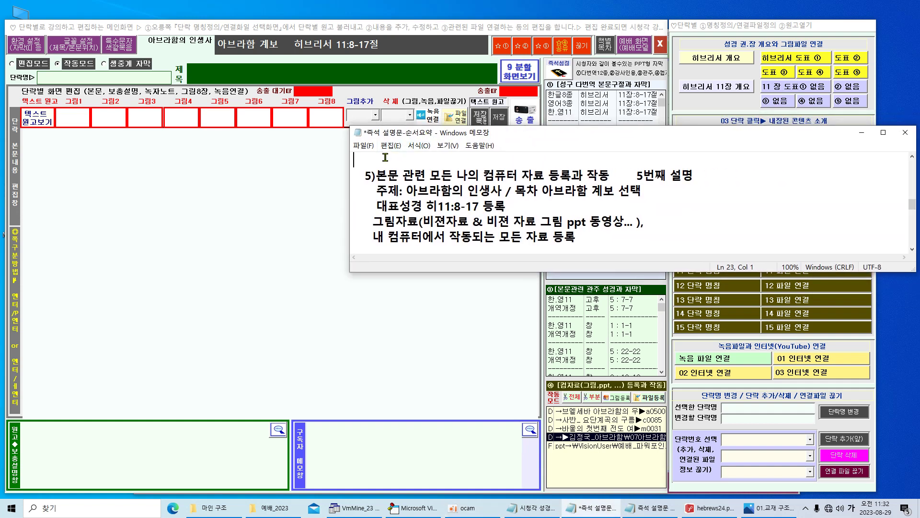
{"action": "type", "text": "비젼메이커"}
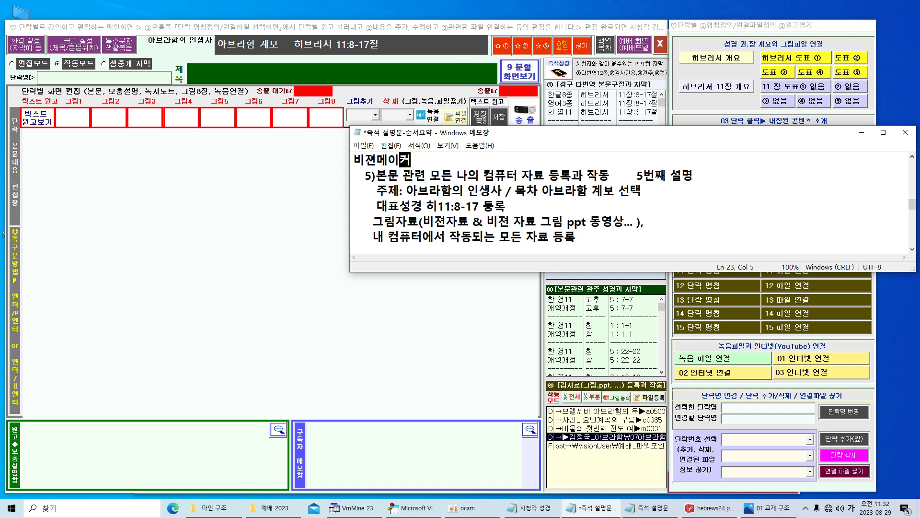
{"action": "key", "text": "Return"}
Step: Try to replace 젼 with 전 in the added 비젼메이커 line, and undo the edit
{"action": "key", "text": "ctrl+a"}
{"action": "key", "text": "shift+Page_Up"}
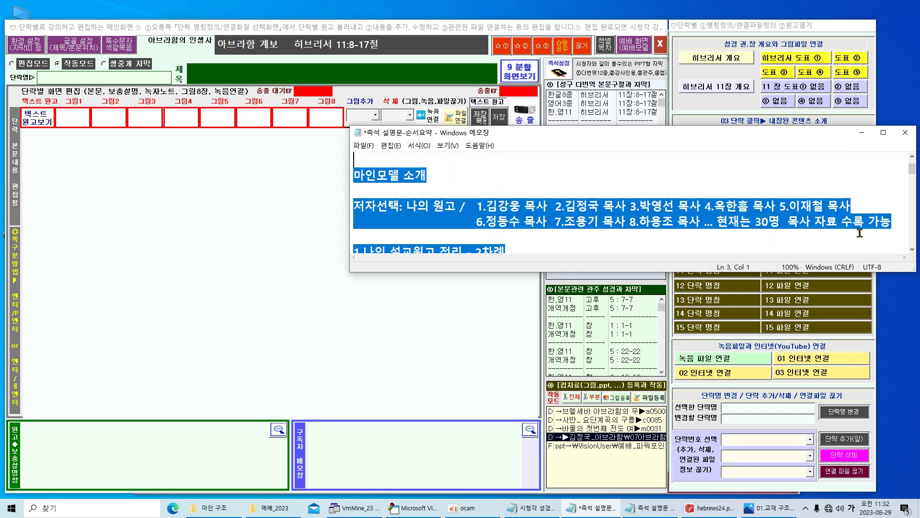
{"action": "left_click_drag", "start_coordinate": [913, 169], "coordinate": [913, 200]}
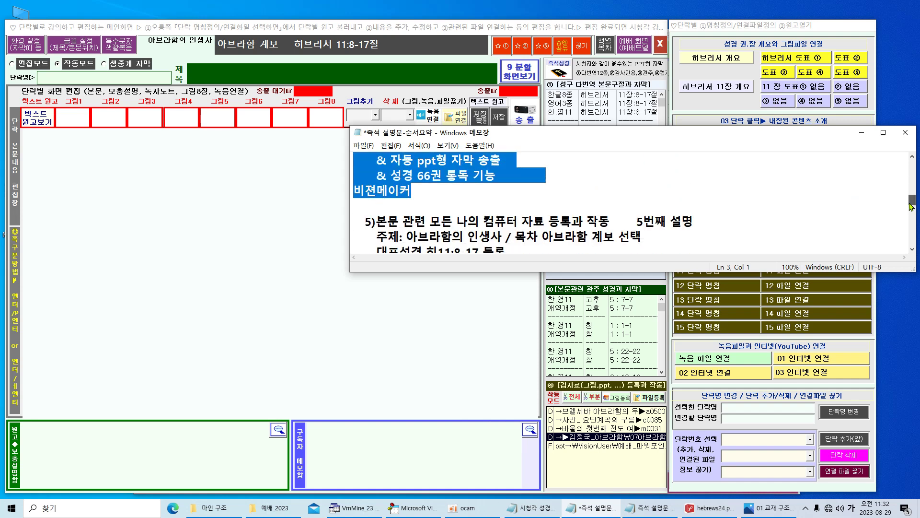
{"action": "left_click", "coordinate": [486, 205]}
{"action": "left_click", "coordinate": [365, 190]}
{"action": "key", "text": "Delete"}
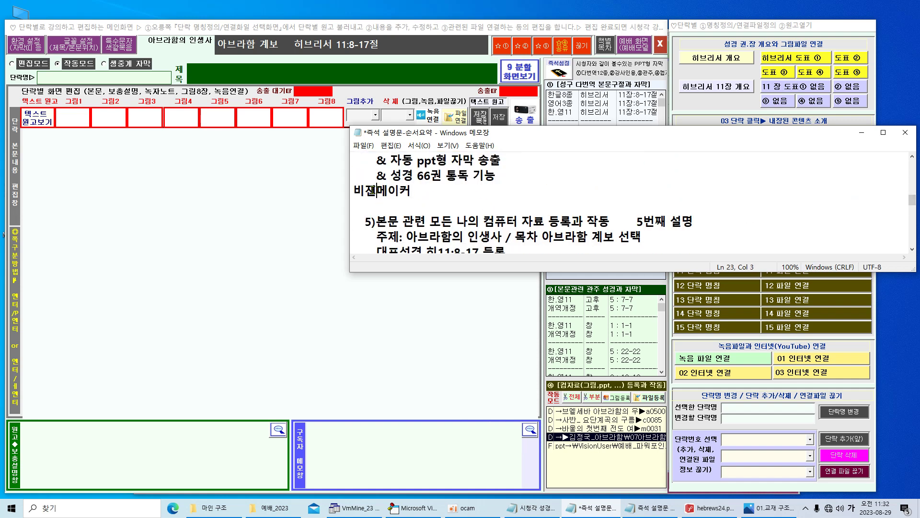
{"action": "type", "text": "전"}
{"action": "key", "text": "ctrl+z"}
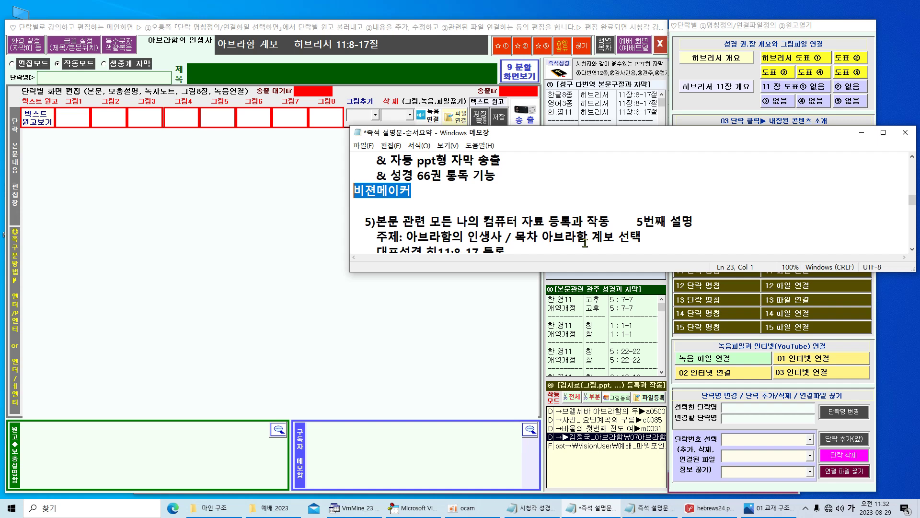
{"action": "left_click", "coordinate": [485, 195]}
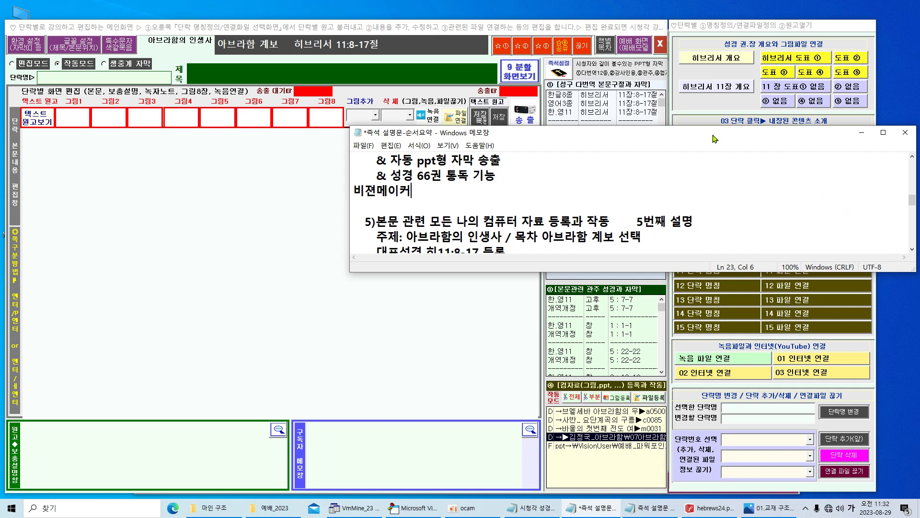
{"action": "left_click_drag", "start_coordinate": [715, 140], "coordinate": [661, 209]}
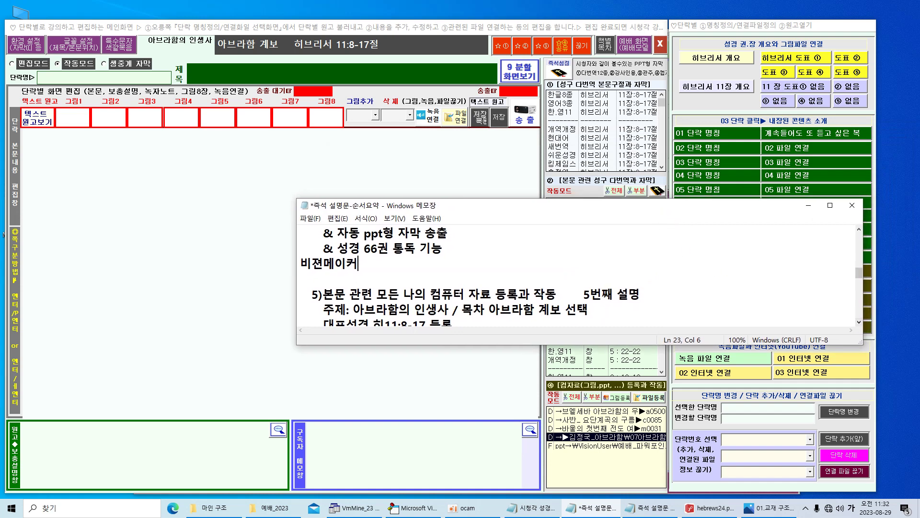